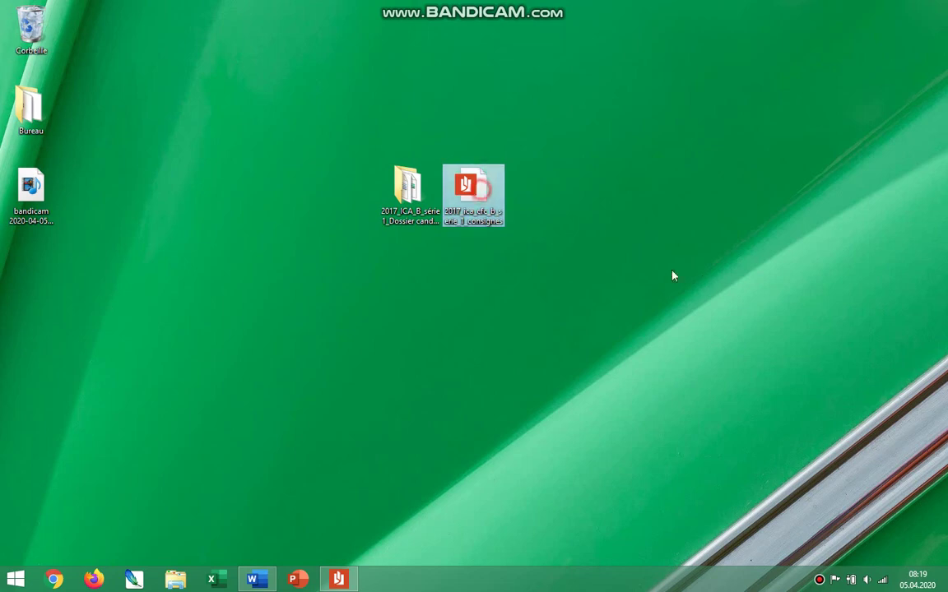
Open the instructions PDF 2017_ica_cfc_b_serie_1_consignes and go to Tâche 5 to identify the Word file provided.
left_click(485, 187)
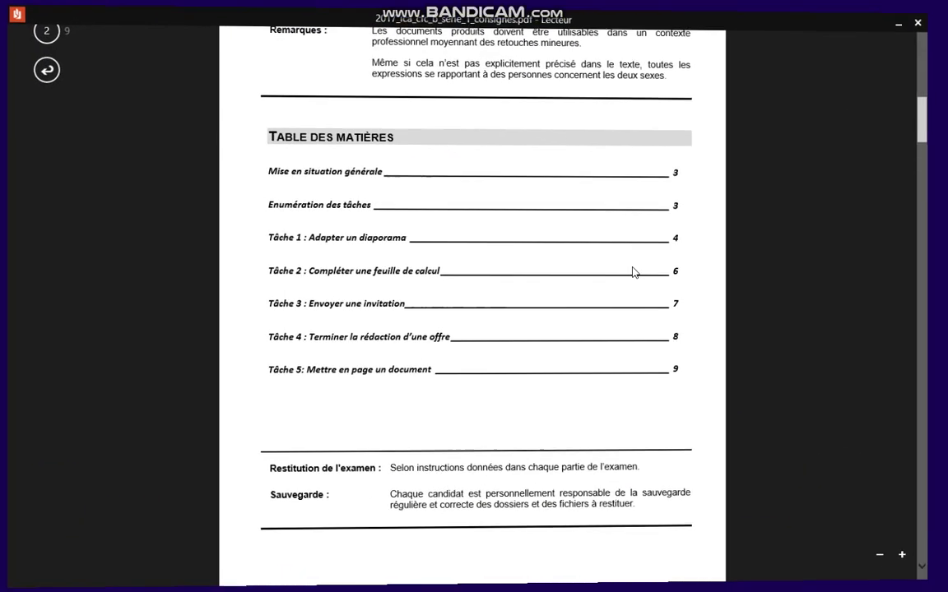
left_click(352, 376)
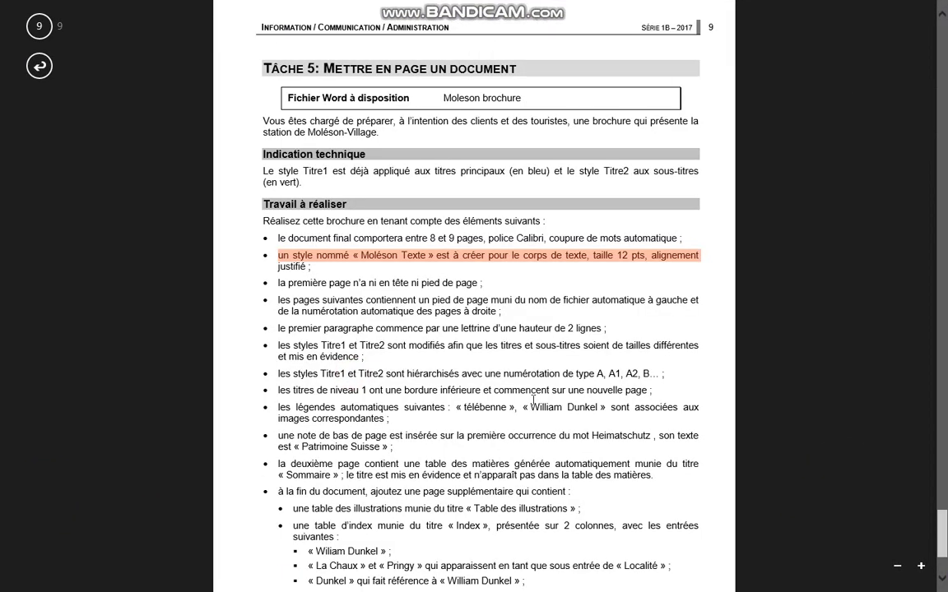
left_click(556, 398)
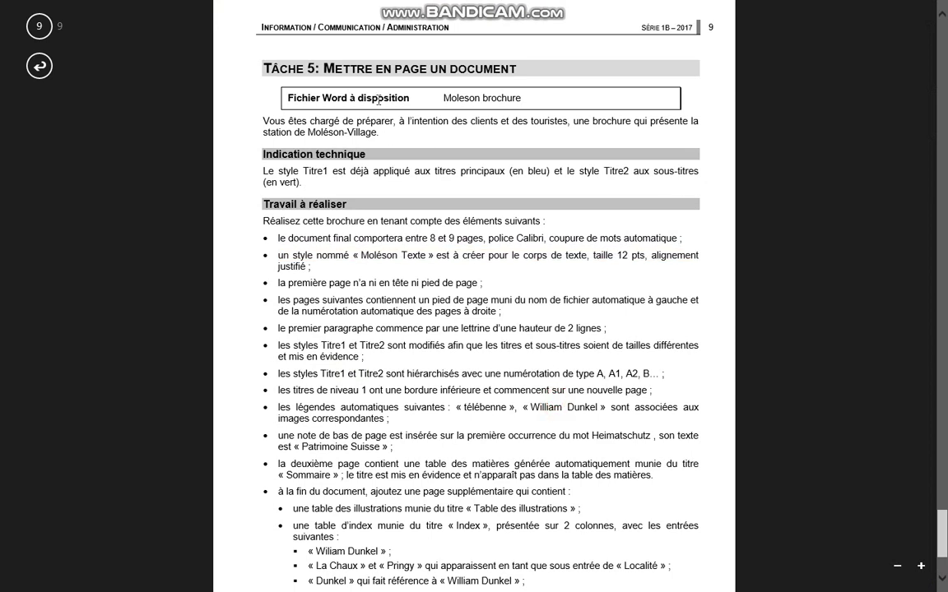
left_click_drag(276, 94, 534, 95)
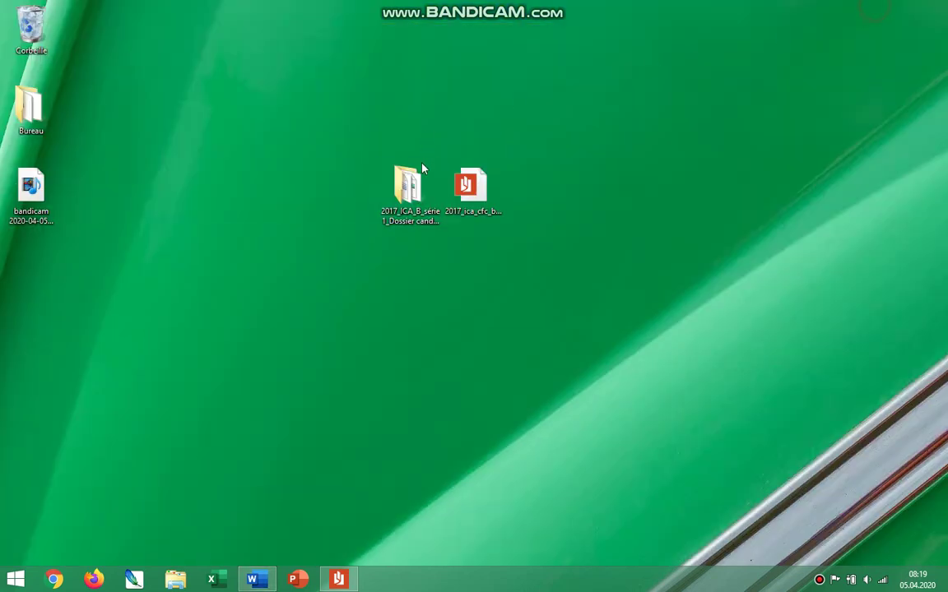
Open the Word file Moleson brochure from the 2017_ICA_B_série 1_Dossier candidats folder and look through the whole document.
double_click(420, 174)
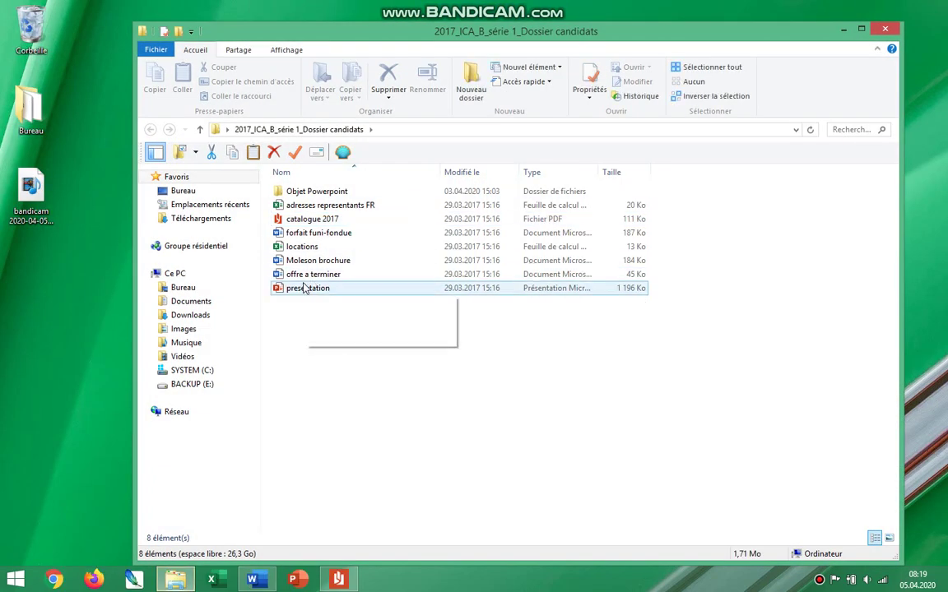
left_click(352, 262)
double_click(352, 261)
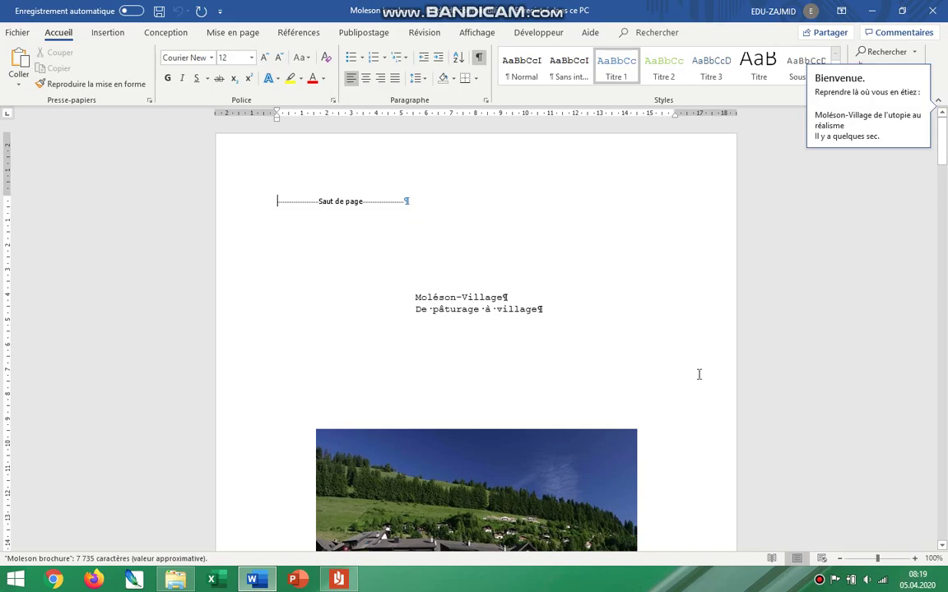
scroll(673, 373, "down", 20)
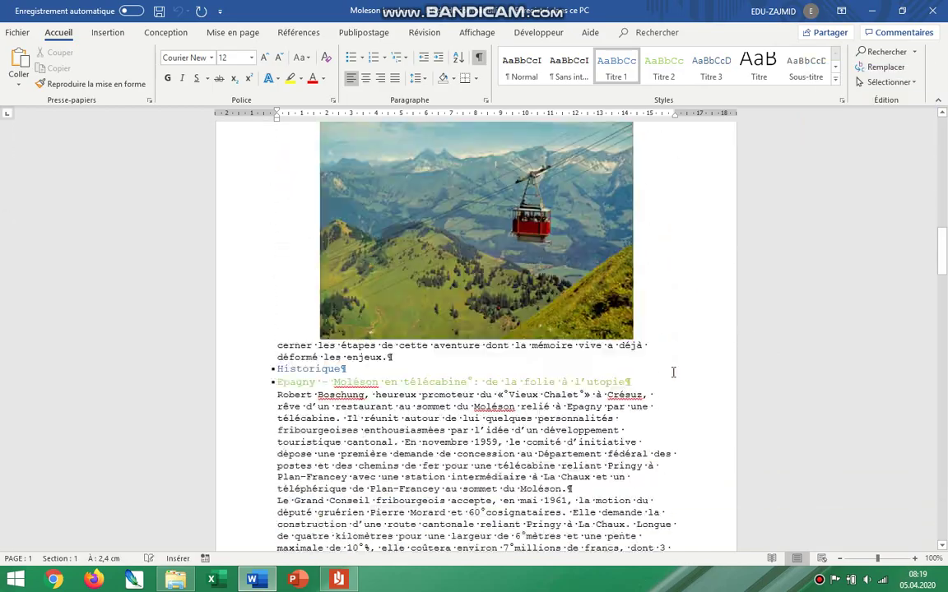
scroll(673, 375, "down", 20)
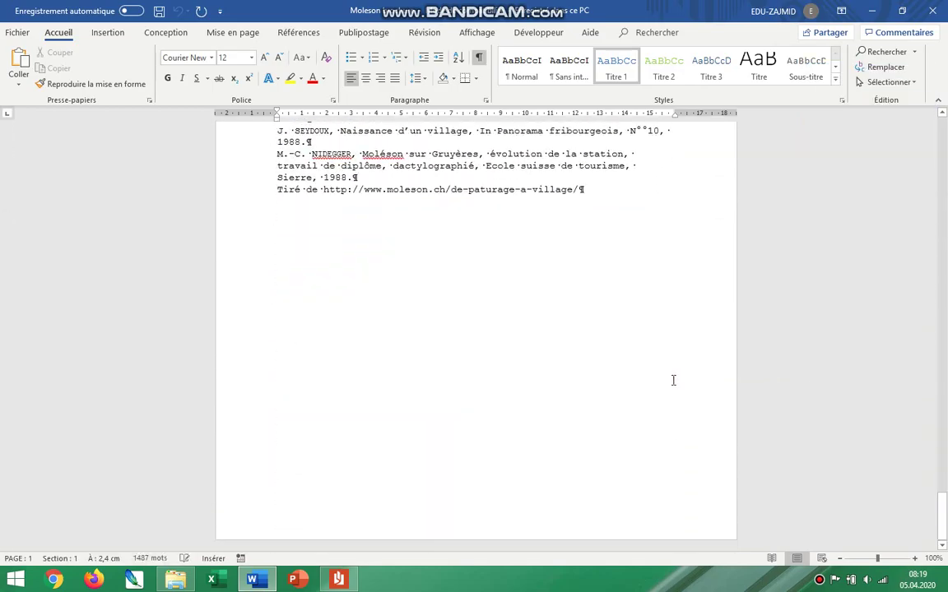
scroll(673, 381, "up", 8)
scroll(675, 381, "up", 20)
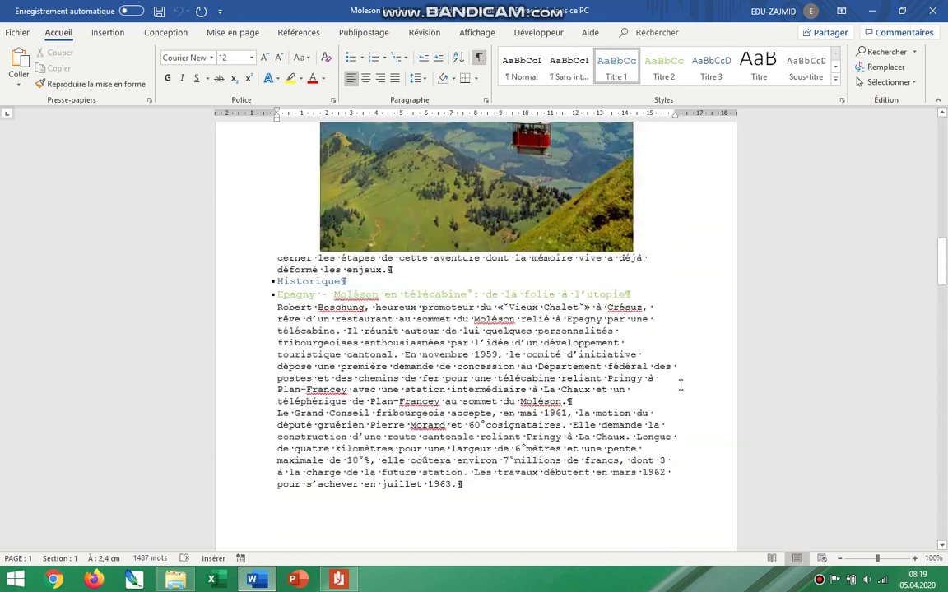
scroll(680, 385, "up", 12)
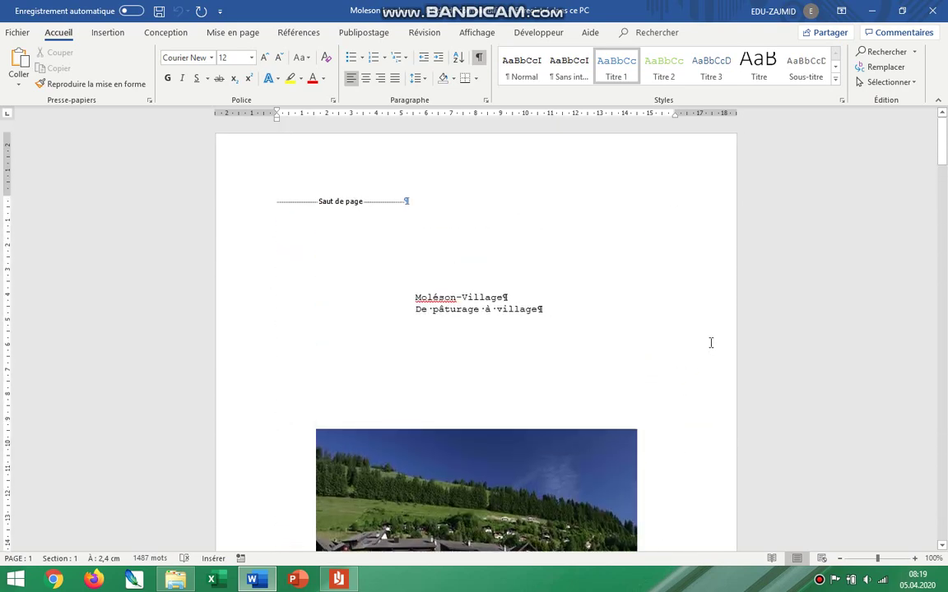
Switch to the instructions PDF and read the Tâche 5 introduction and the technical note on the Titre1 and Titre2 styles.
left_click(871, 10)
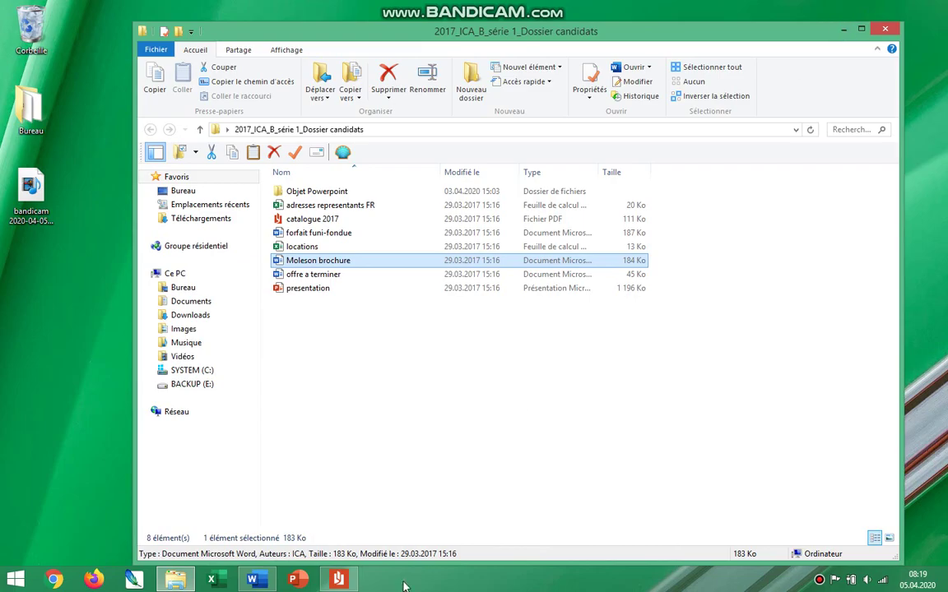
left_click(337, 580)
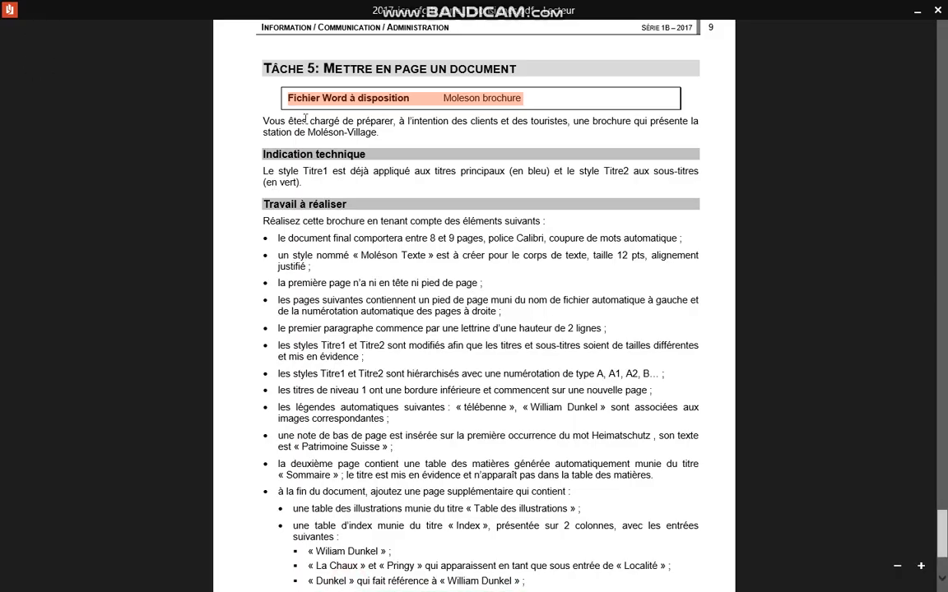
left_click_drag(267, 121, 533, 130)
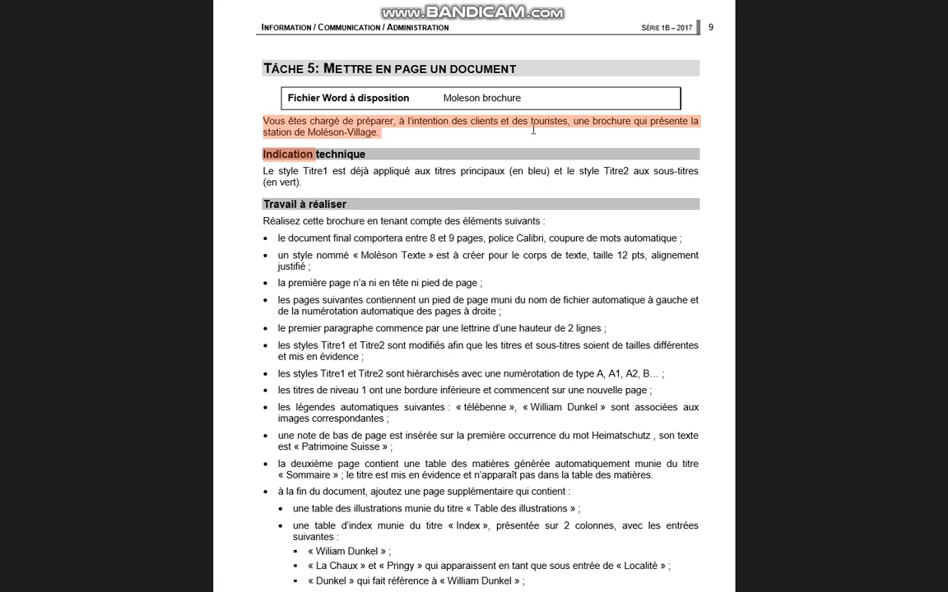
left_click(382, 173)
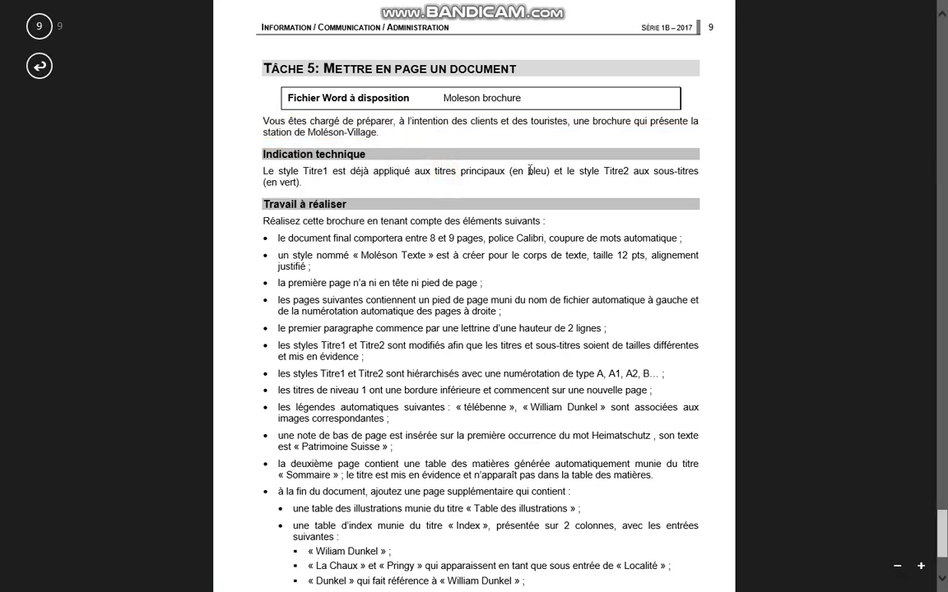
left_click_drag(313, 171, 574, 190)
key("alt+Tab")
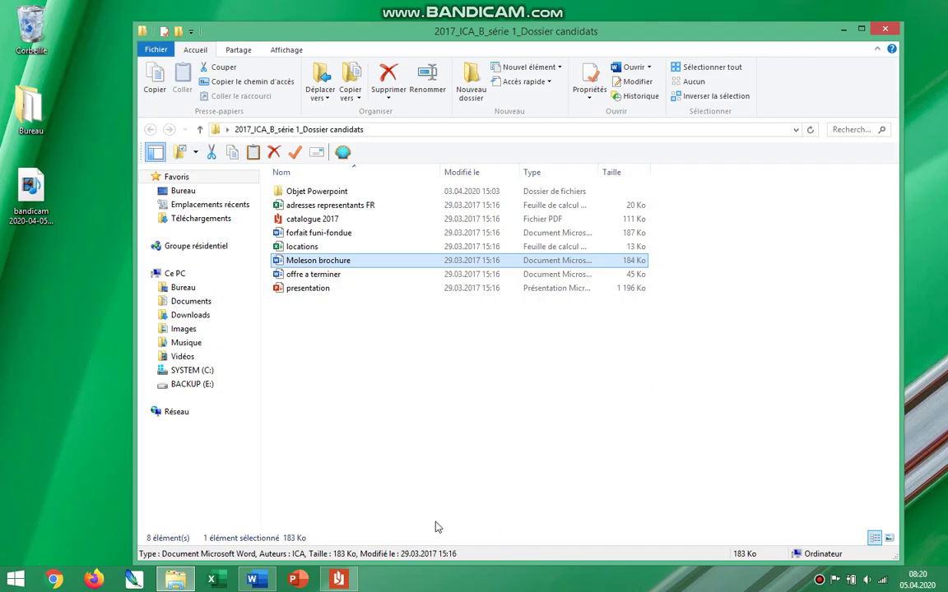
Switch to the Word brochure and examine its blue main titles and green subtitles.
left_click(255, 581)
scroll(476, 382, "down", 10)
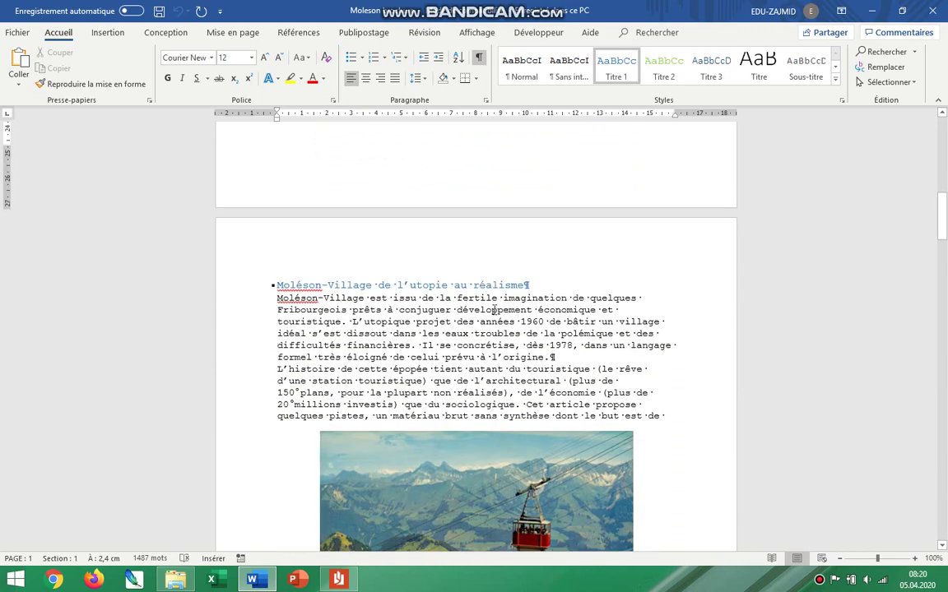
left_click_drag(530, 284, 275, 285)
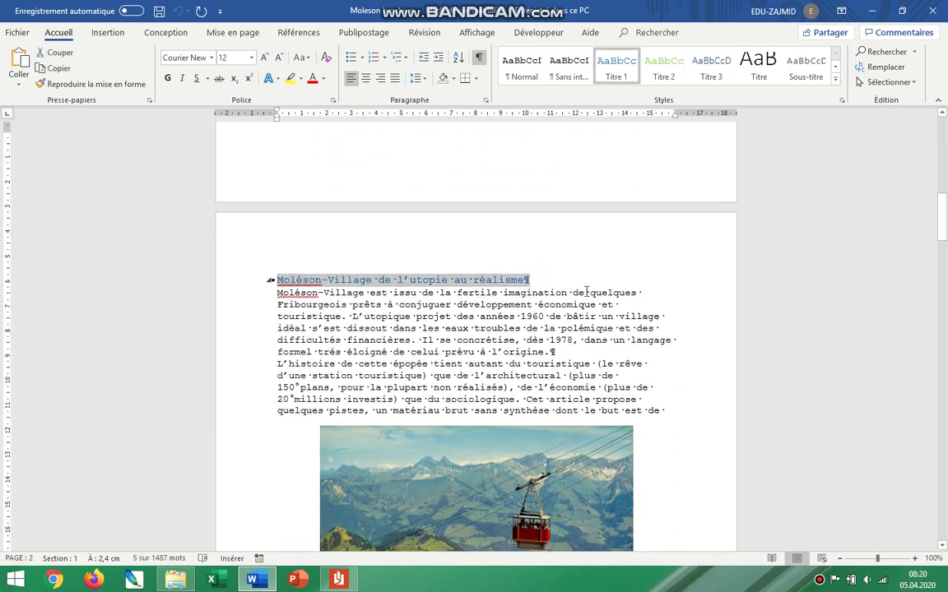
scroll(588, 301, "down", 10)
triple_click(656, 179)
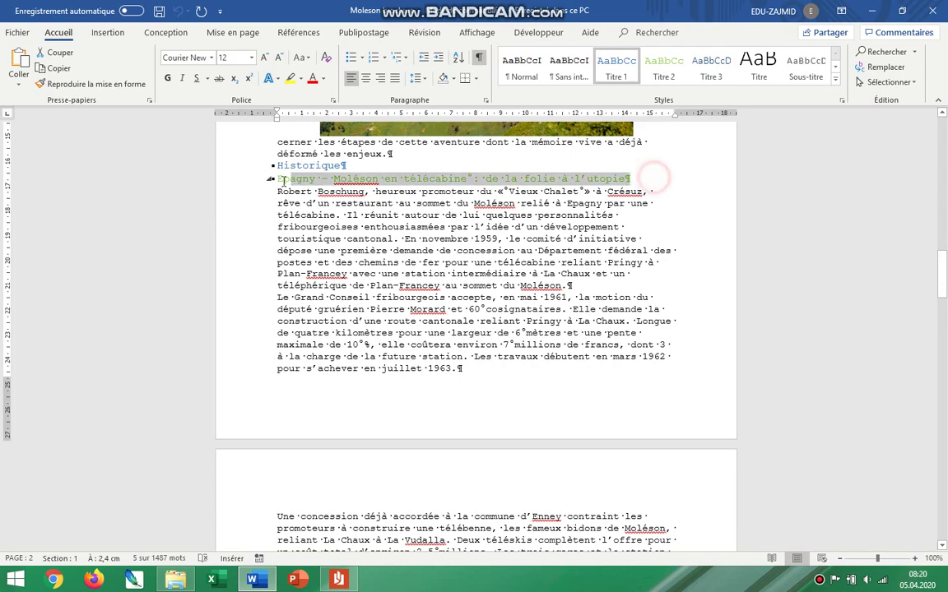
key("Page_Up")
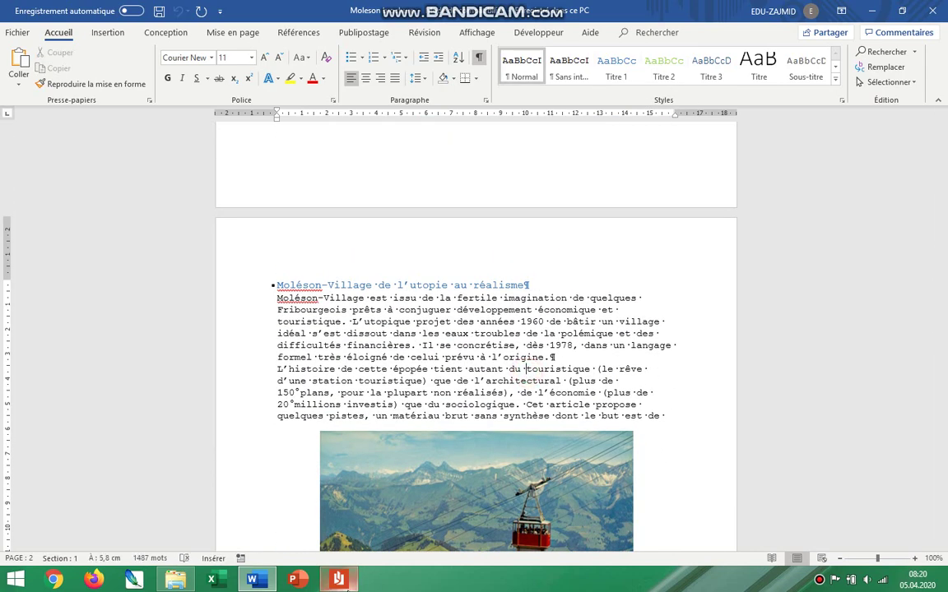
Switch to the instructions PDF and read the first requirement on page count, font and hyphenation.
left_click(336, 579)
left_click_drag(294, 224, 544, 225)
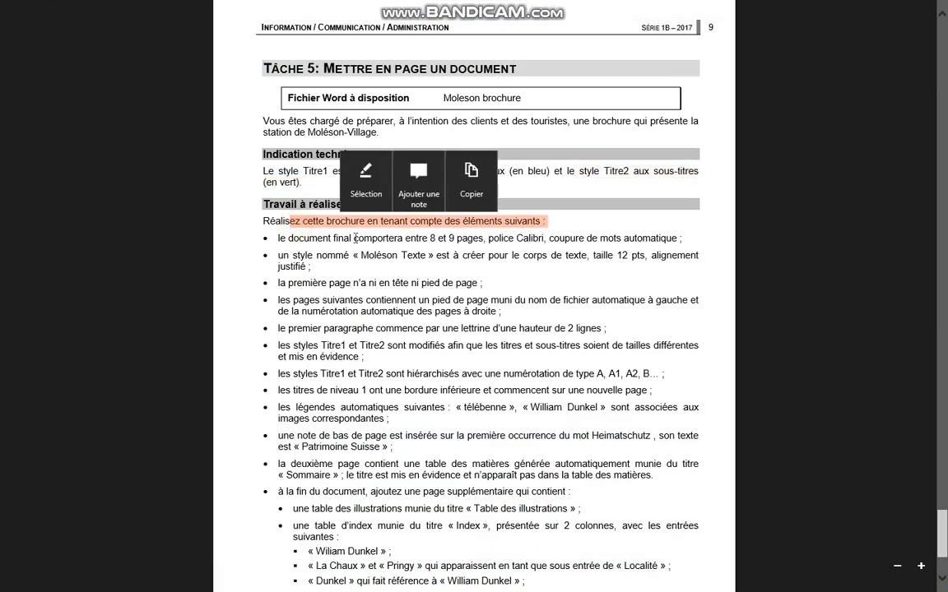
left_click_drag(354, 239, 604, 243)
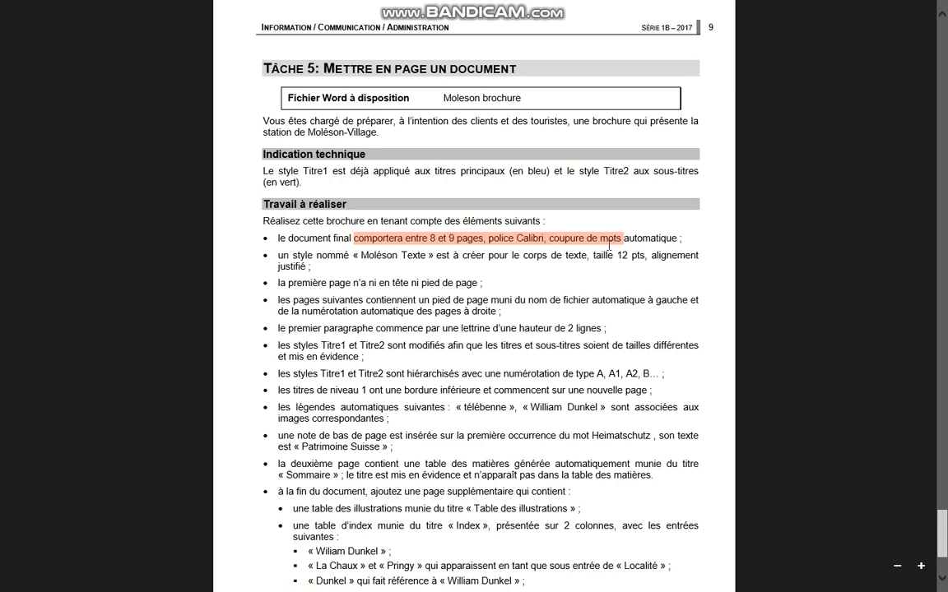
key("alt+Tab")
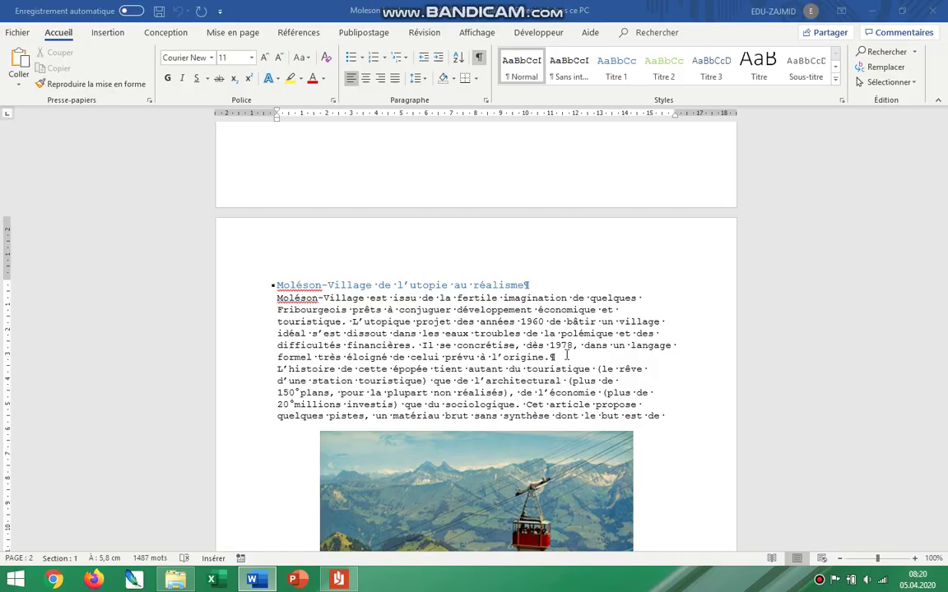
Set the text of the entire Word brochure to the Calibri (Corps) font at size 12.
left_click(434, 357)
key("ctrl+a")
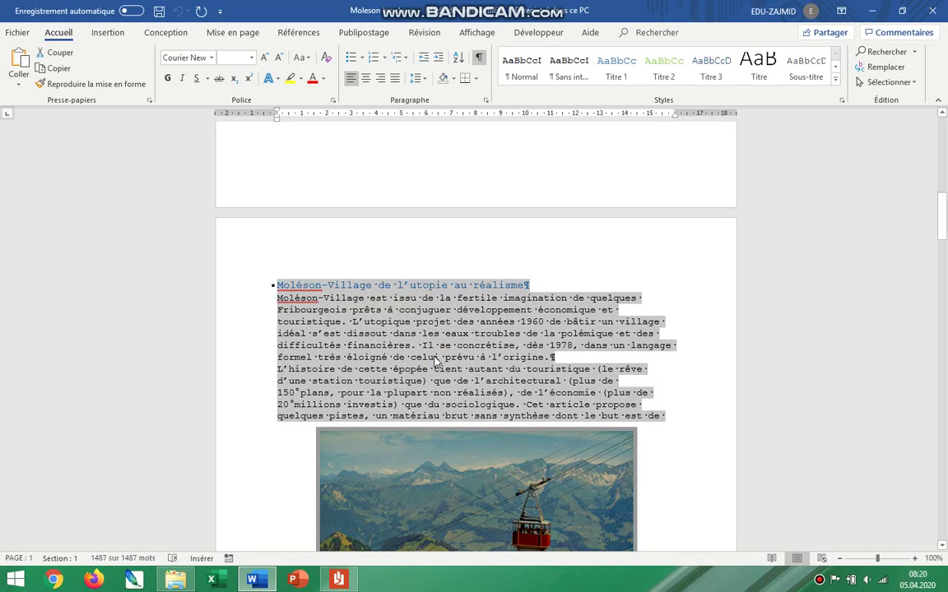
left_click(211, 58)
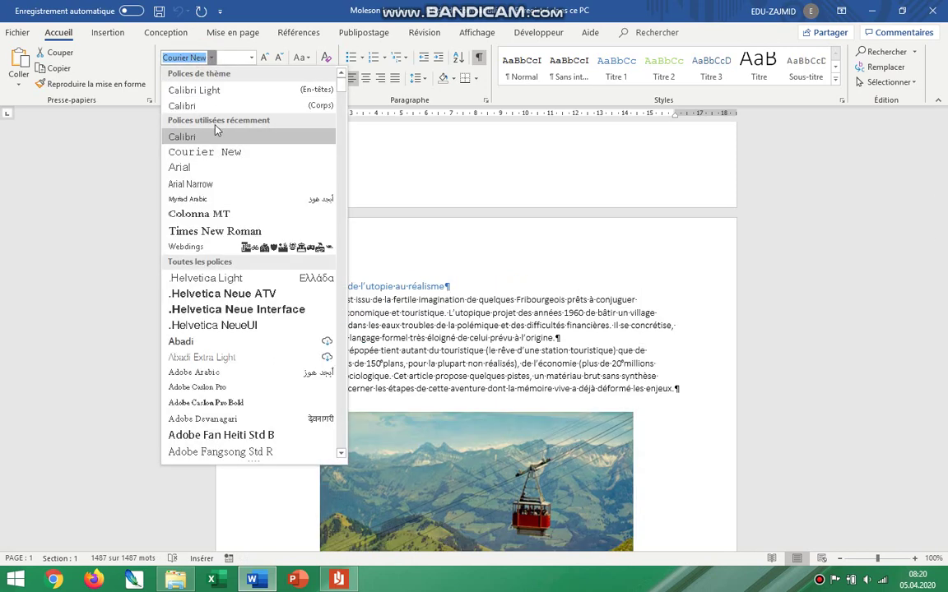
left_click(216, 105)
left_click(251, 57)
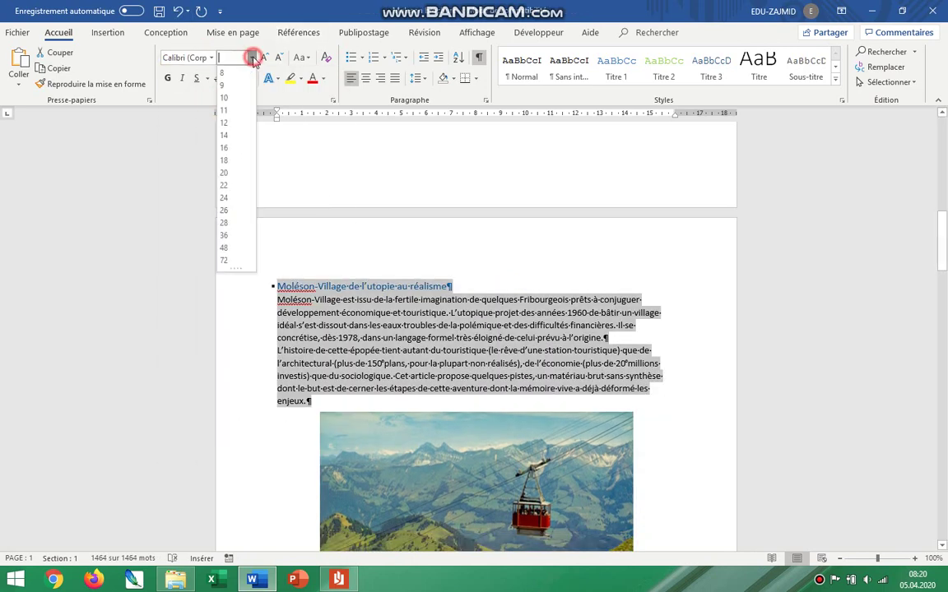
left_click(230, 123)
left_click(211, 57)
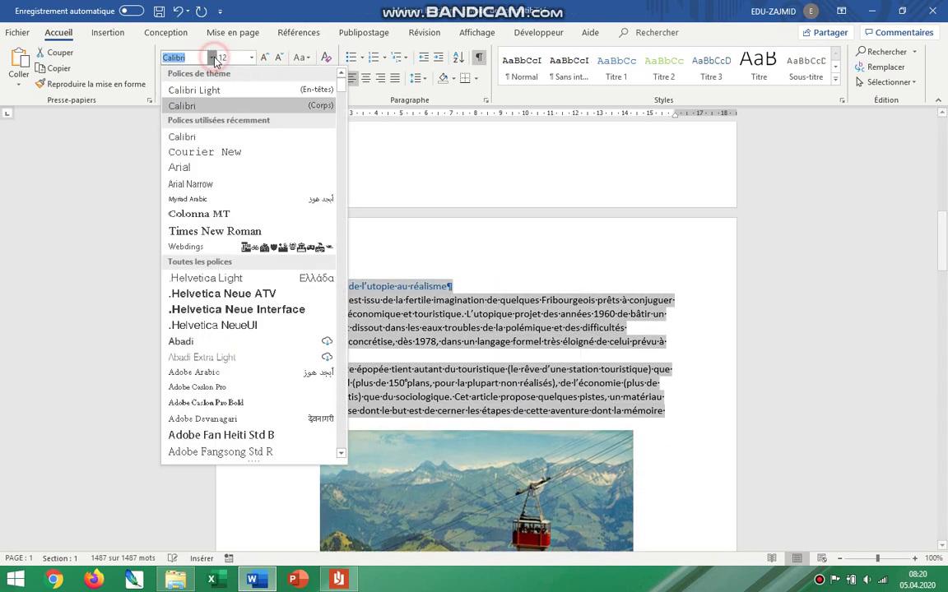
left_click(216, 106)
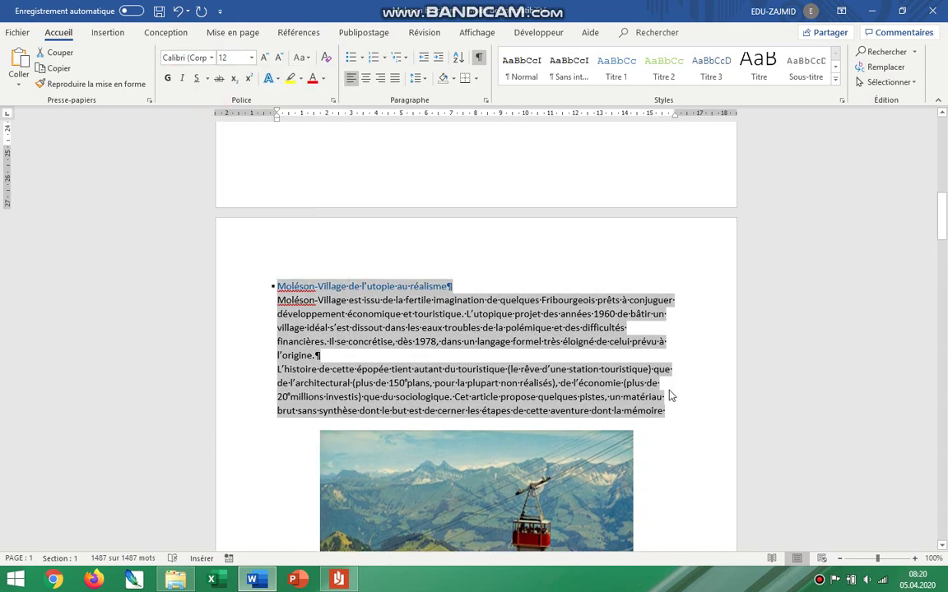
Recheck the first requirement in the PDF and turn on automatic hyphenation in the Word brochure.
left_click(337, 580)
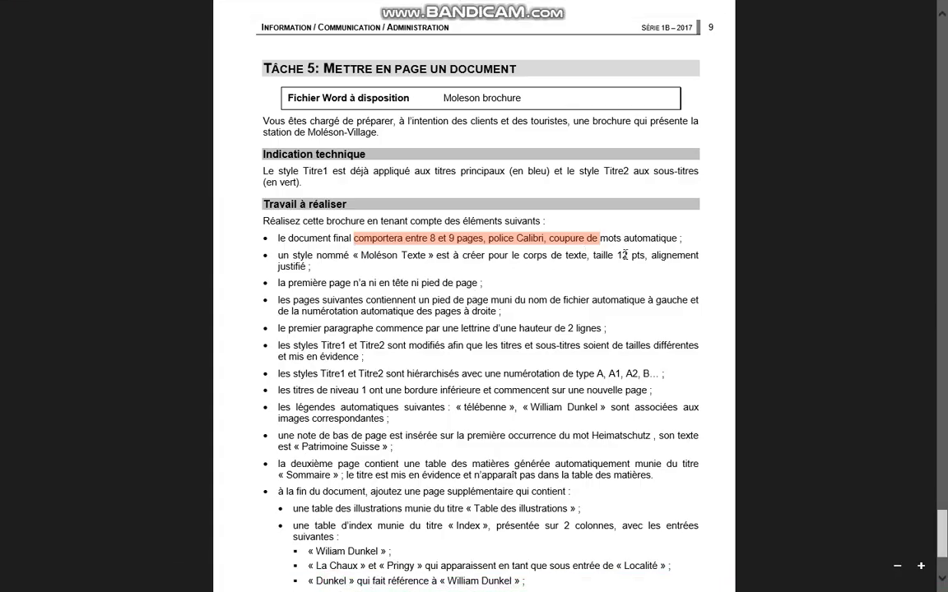
key("alt+Tab")
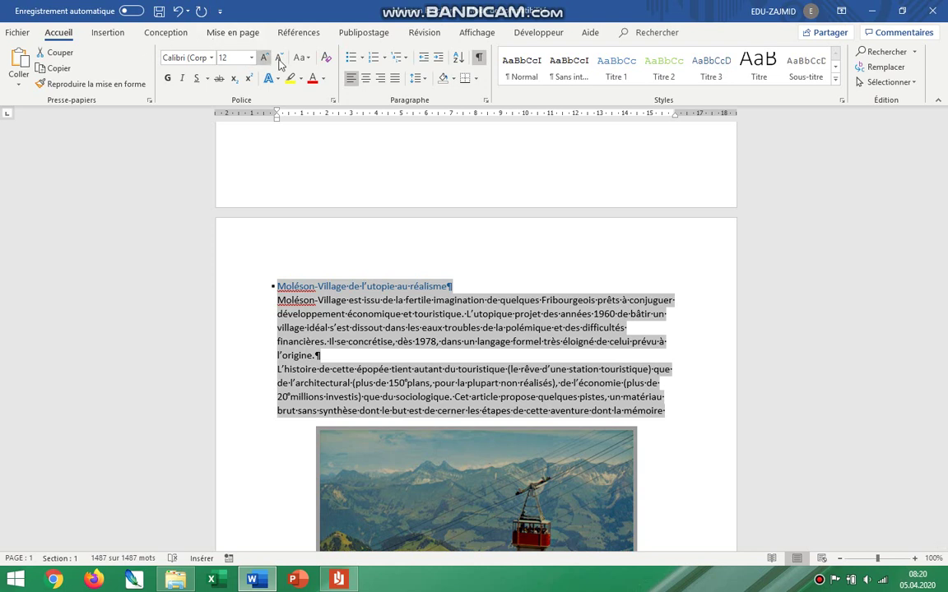
left_click(129, 33)
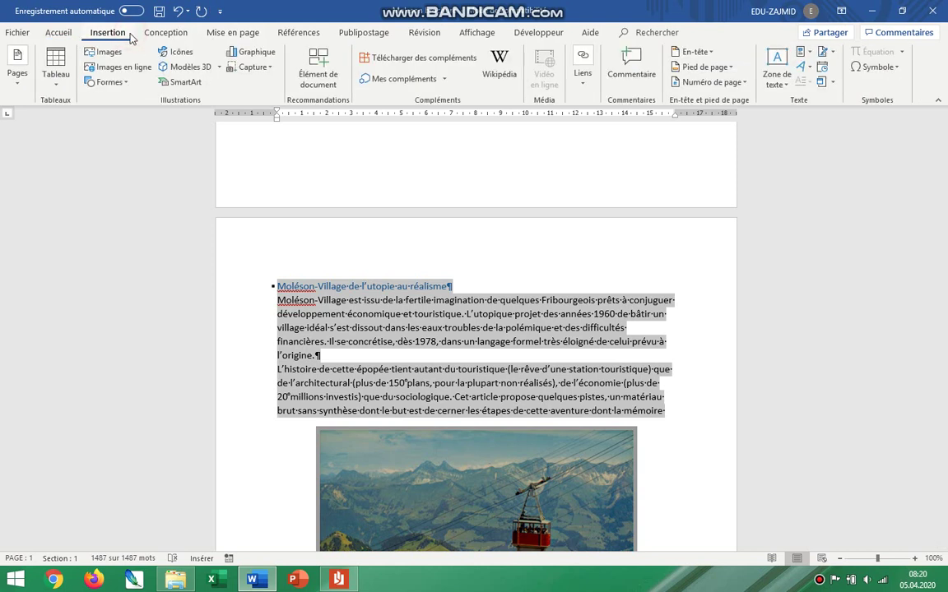
left_click(63, 34)
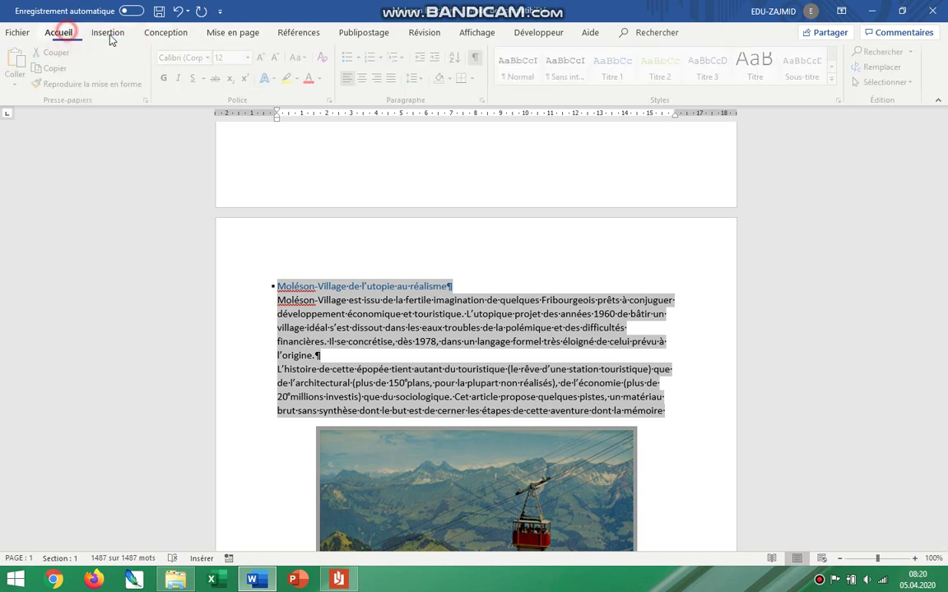
left_click(234, 35)
left_click(219, 83)
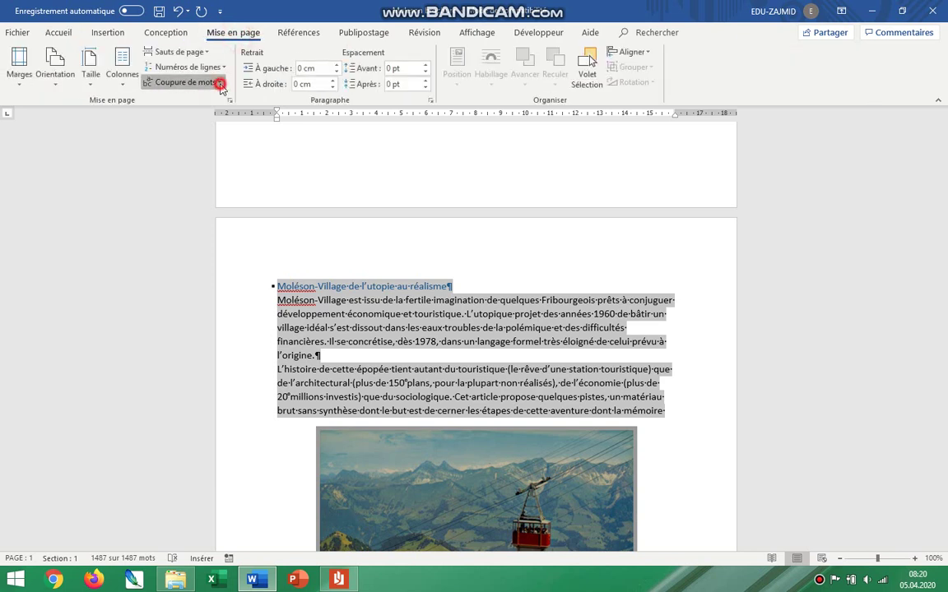
left_click(210, 120)
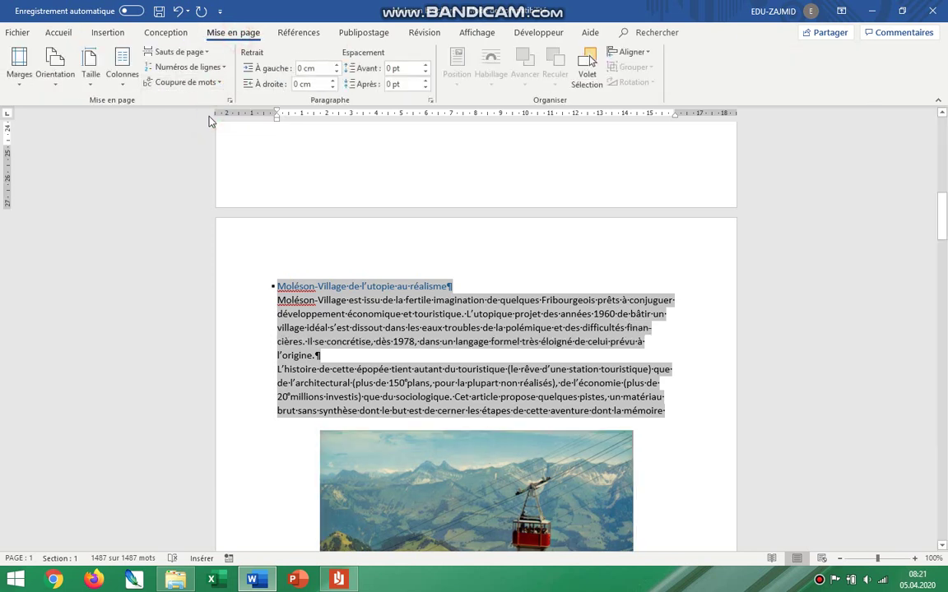
Read the PDF requirement on the Moléson Texte style, its size and its alignment.
left_click(337, 580)
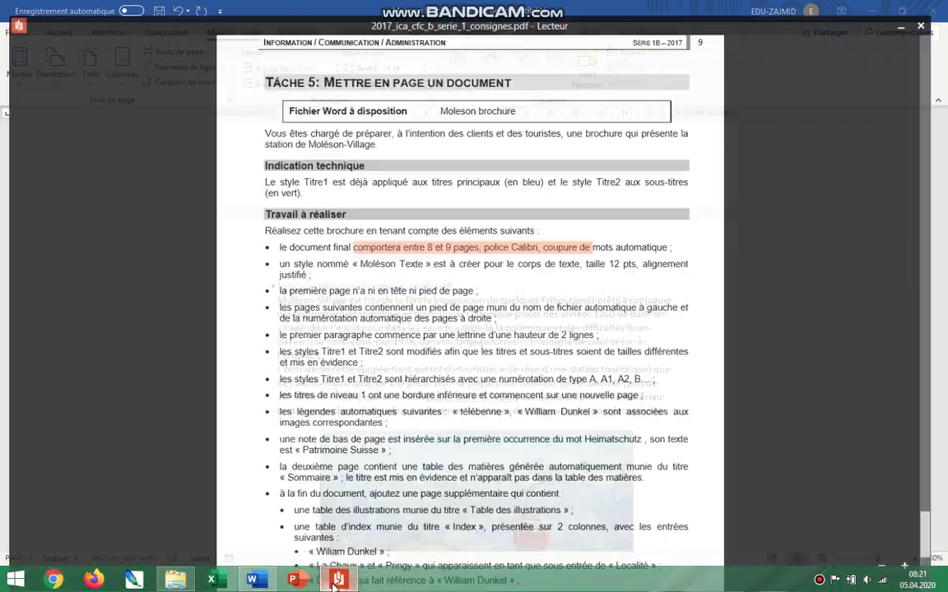
left_click_drag(282, 255, 697, 265)
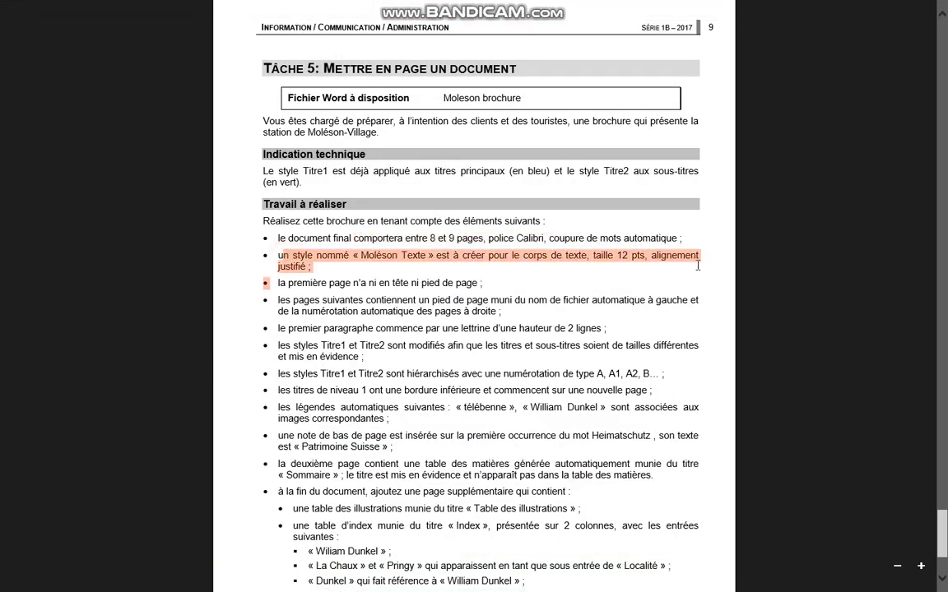
key("alt+Tab")
Justify the first body paragraph under the title "Moléson-Village de l'utopie au réalisme" in the Word brochure.
key("ctrl+a")
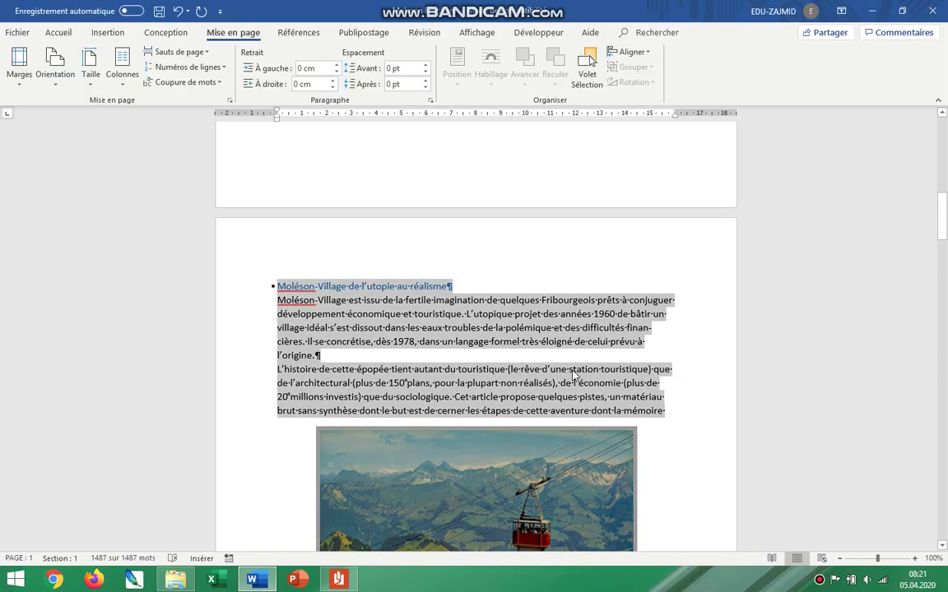
left_click(490, 324)
left_click_drag(320, 355, 279, 301)
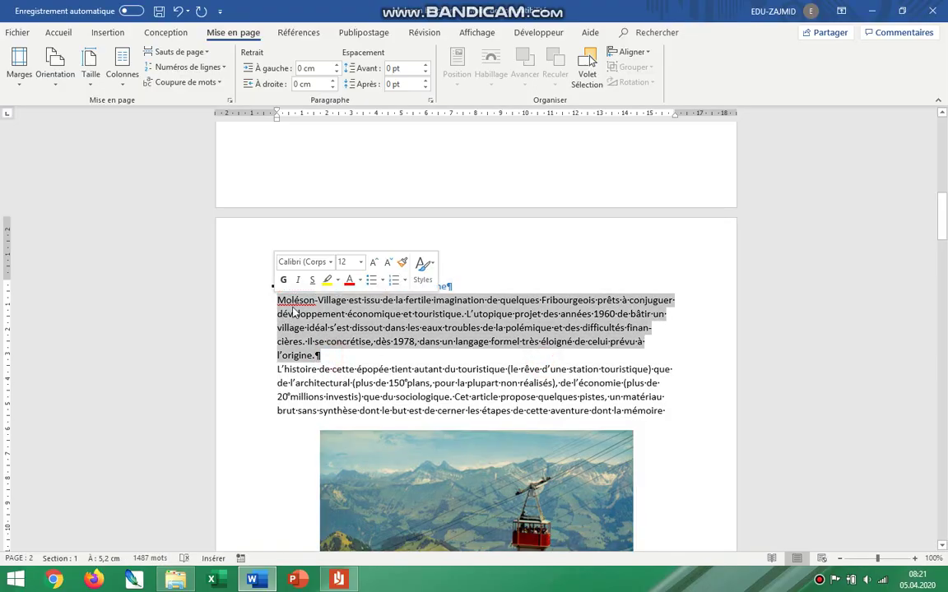
left_click(59, 32)
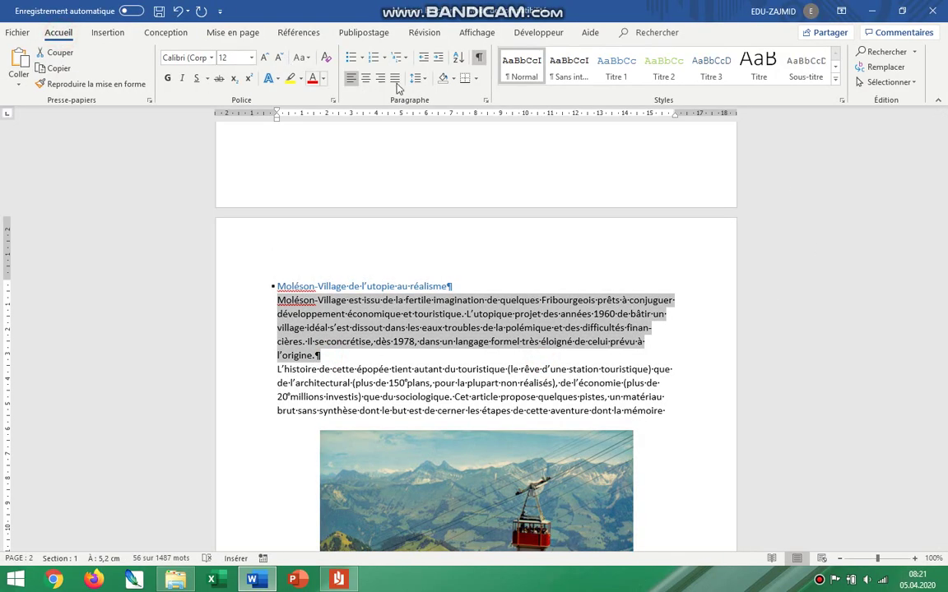
left_click(395, 77)
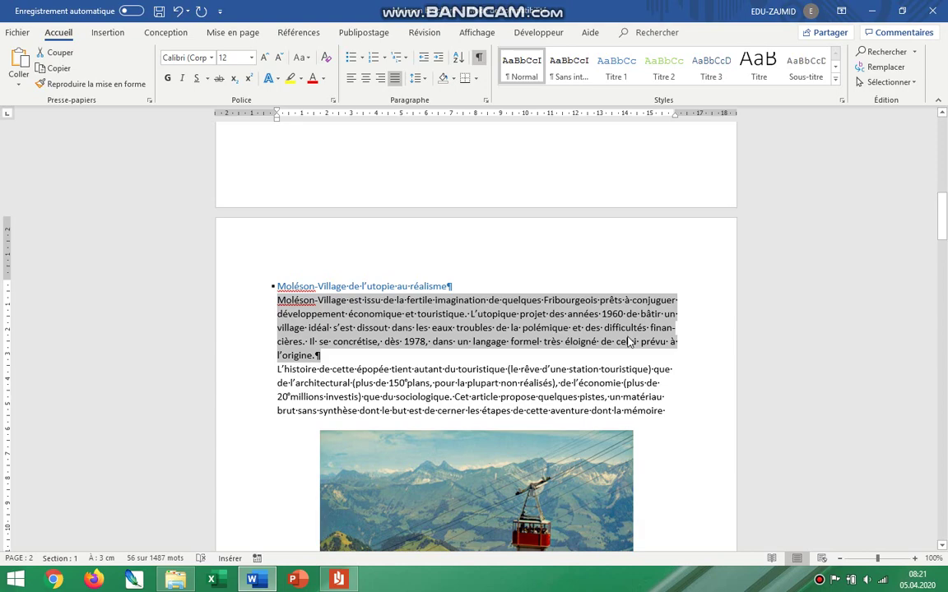
Recheck the PDF requirement and create a style named "Moléson texte" from the justified paragraph's formatting.
left_click(343, 580)
left_click(344, 580)
right_click(546, 329)
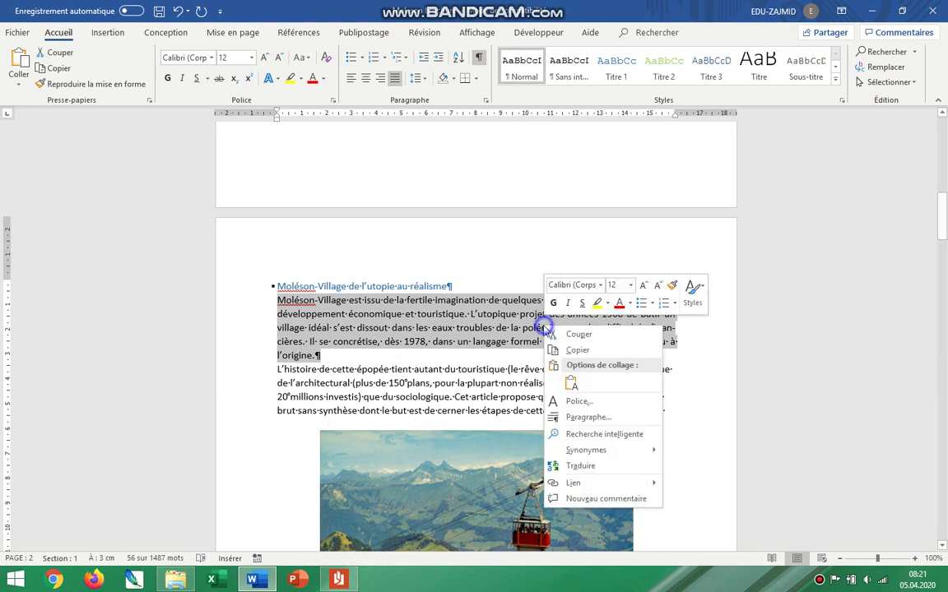
left_click(698, 303)
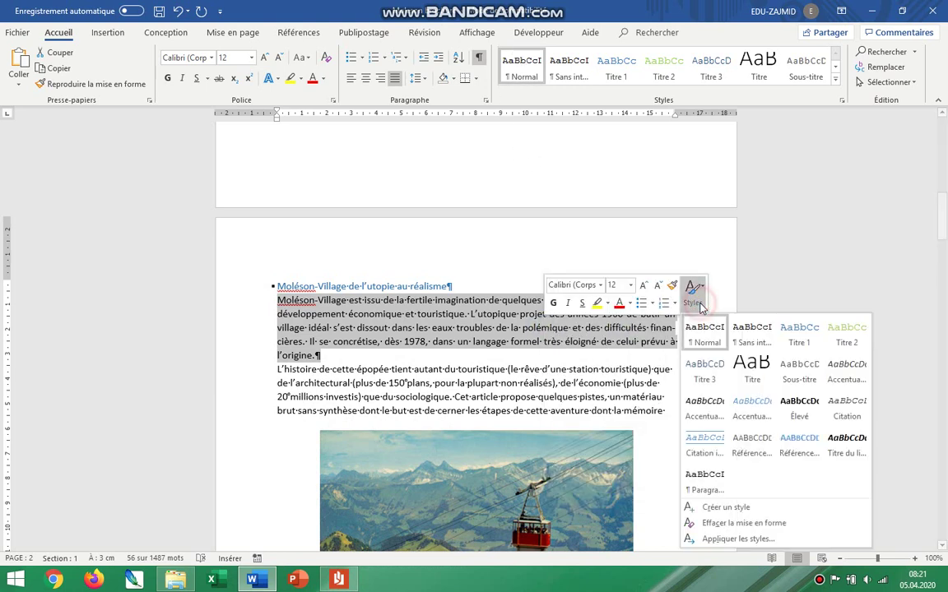
left_click(724, 507)
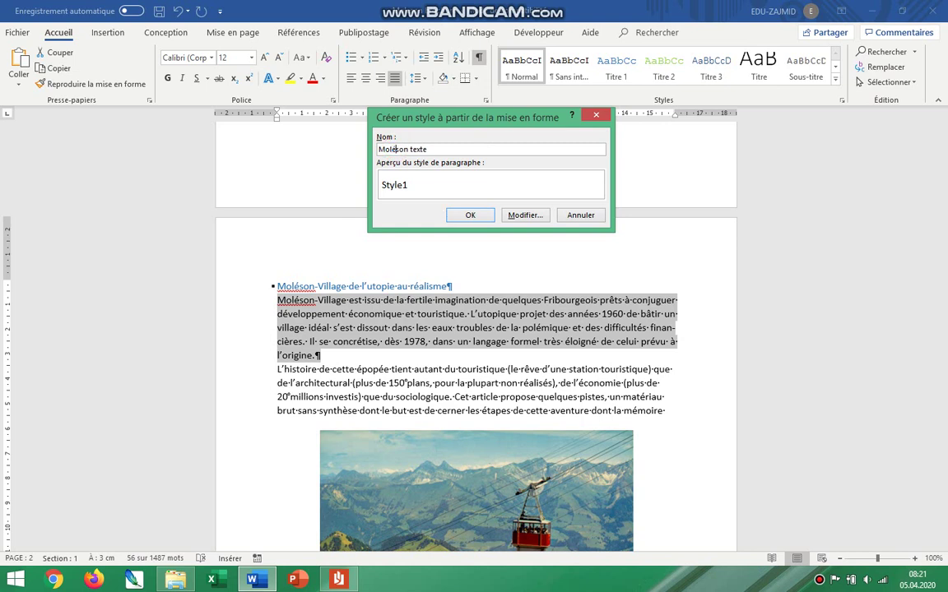
left_click(484, 216)
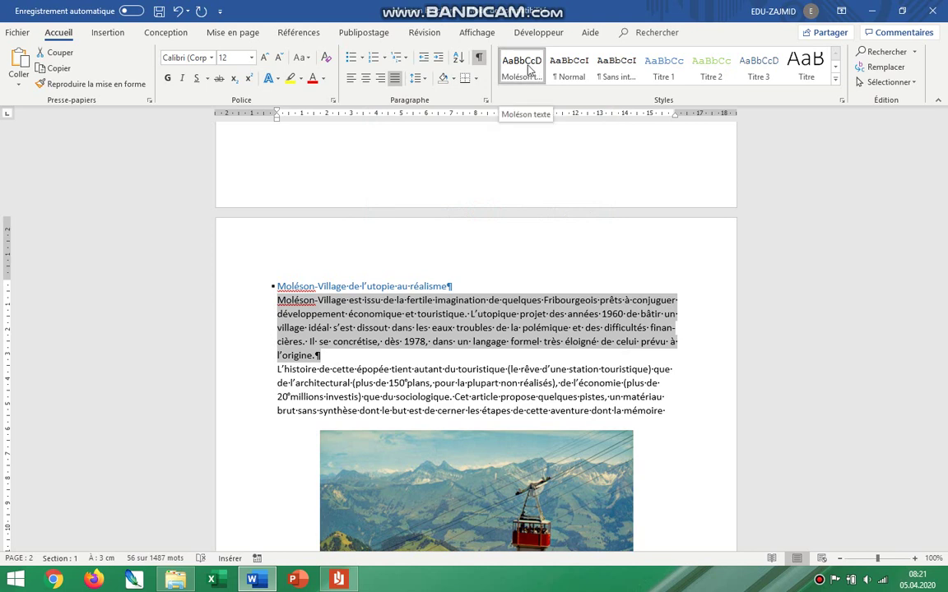
Try to apply the Moléson texte style to the paragraph beginning "L'histoire de cette épopée" and undo it.
left_click_drag(277, 370, 668, 411)
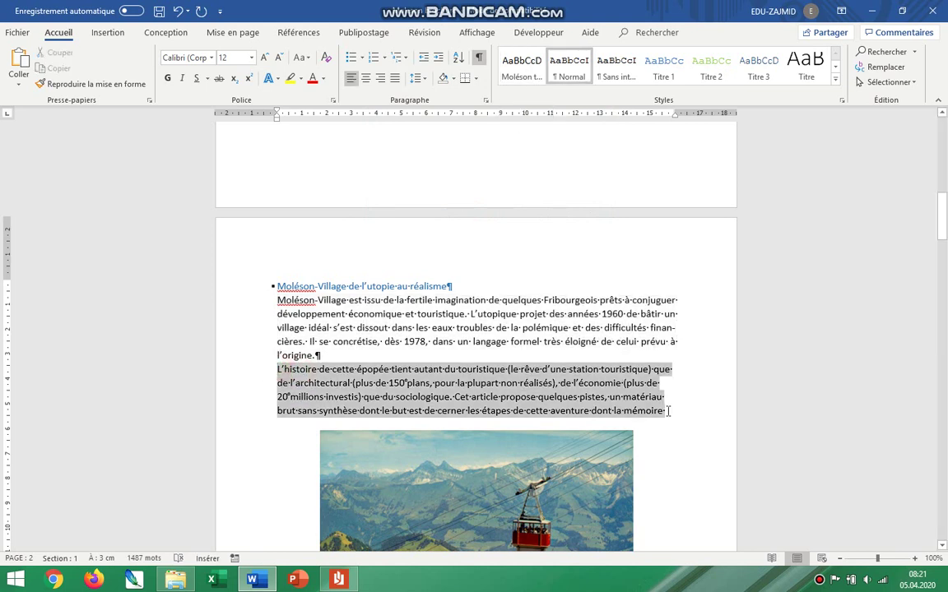
left_click(522, 76)
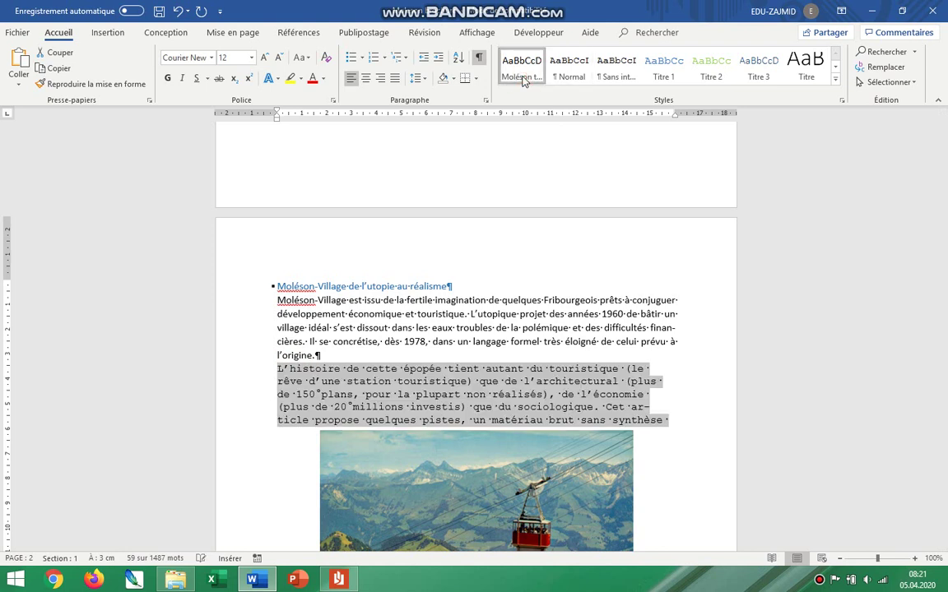
key("ctrl+z")
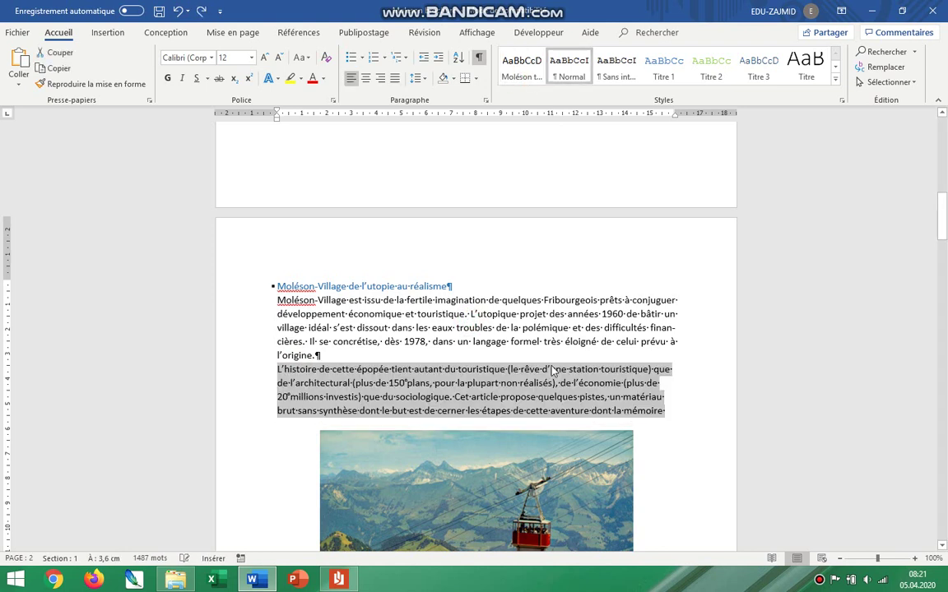
Modify the Moléson texte style so that its paragraph spacing after is 12 pt.
left_click_drag(317, 355, 265, 305)
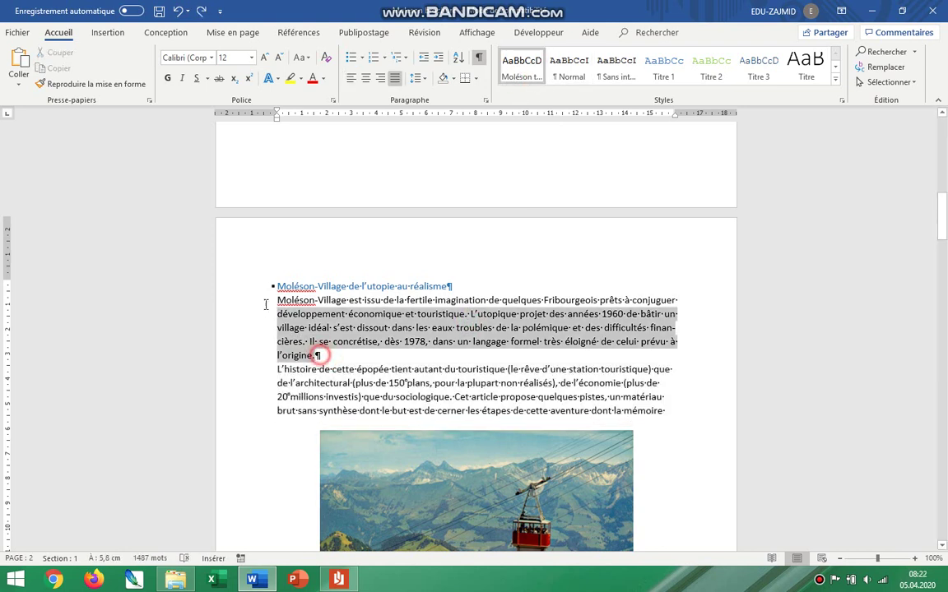
right_click(522, 66)
left_click(616, 88)
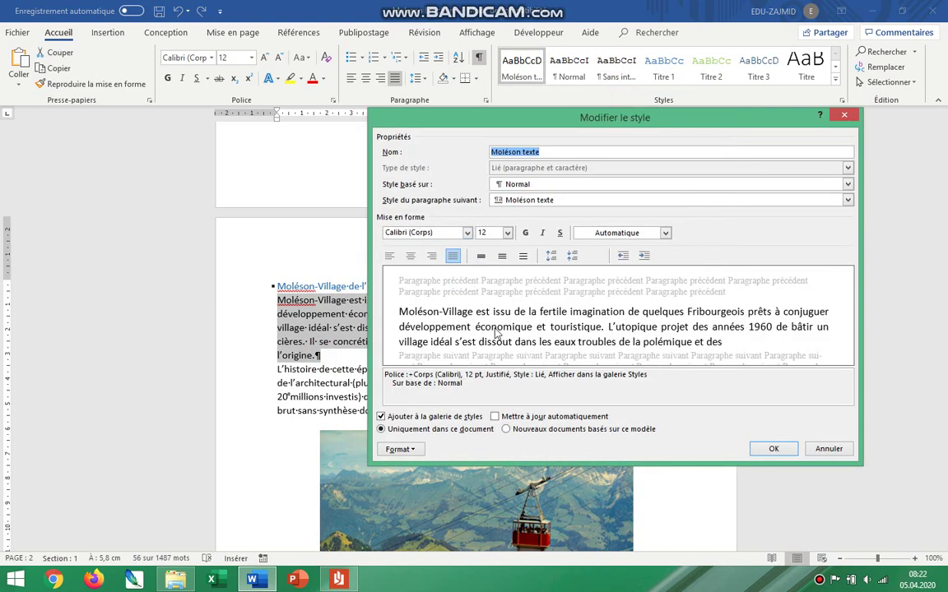
left_click(416, 449)
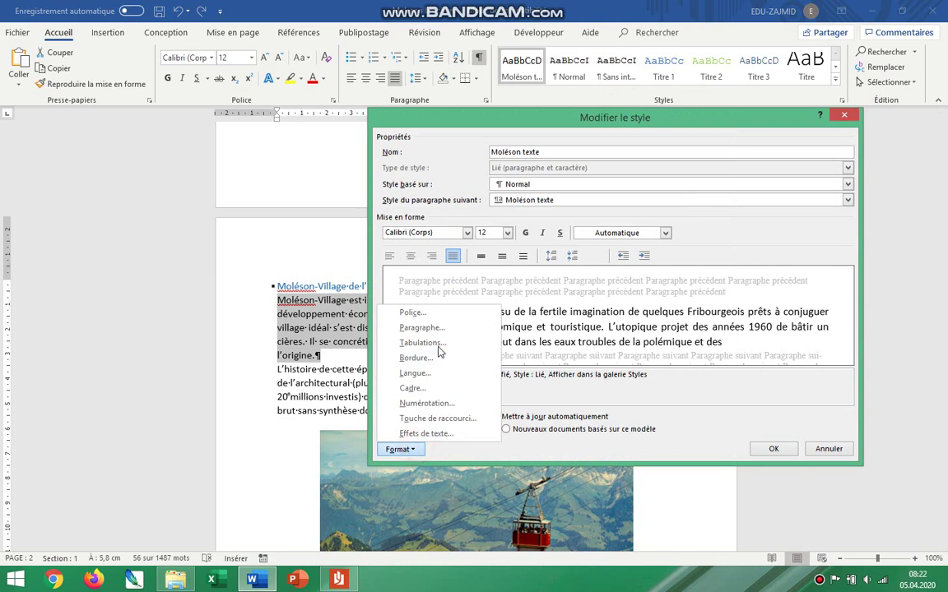
left_click(398, 314)
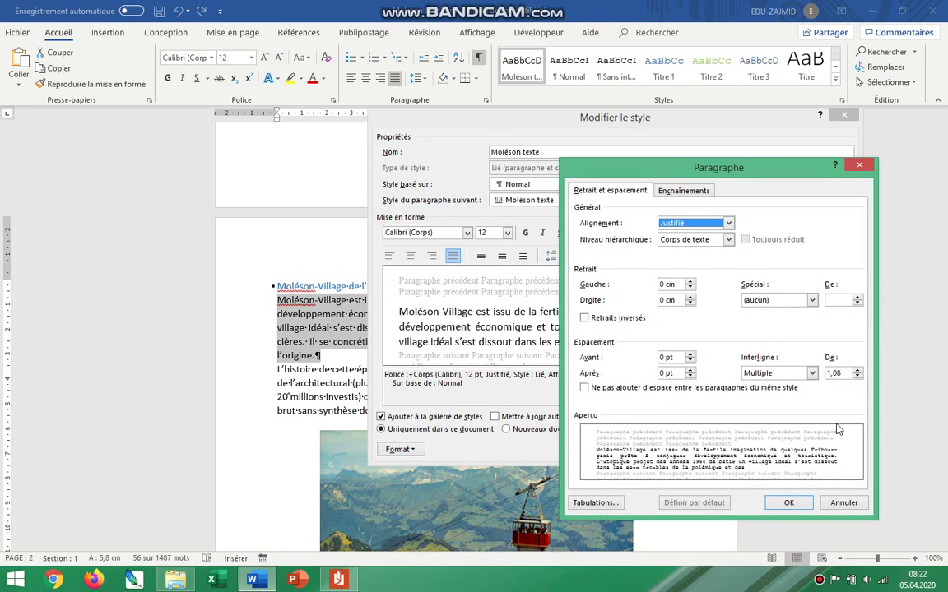
left_click(682, 191)
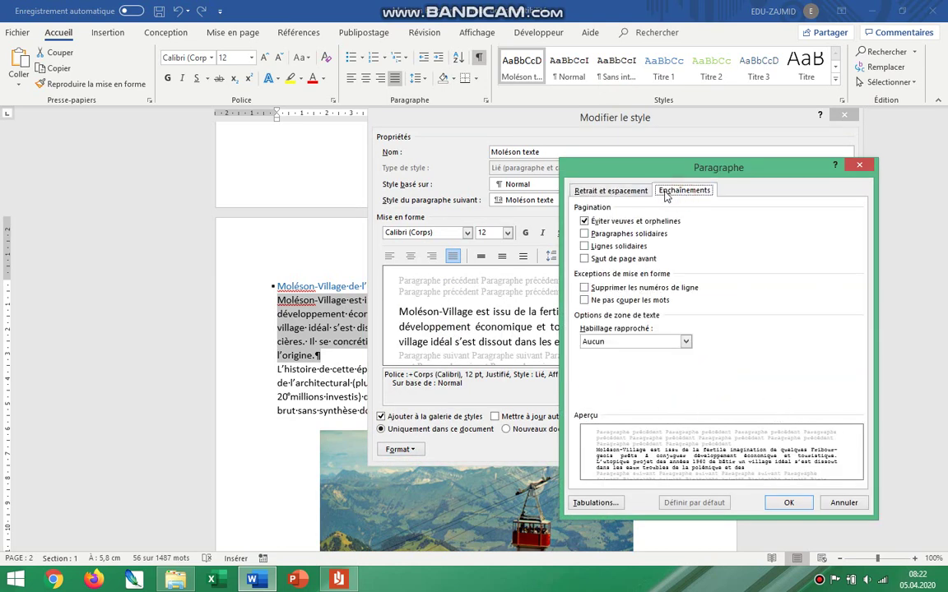
left_click(613, 190)
left_click(667, 372)
key("Down")
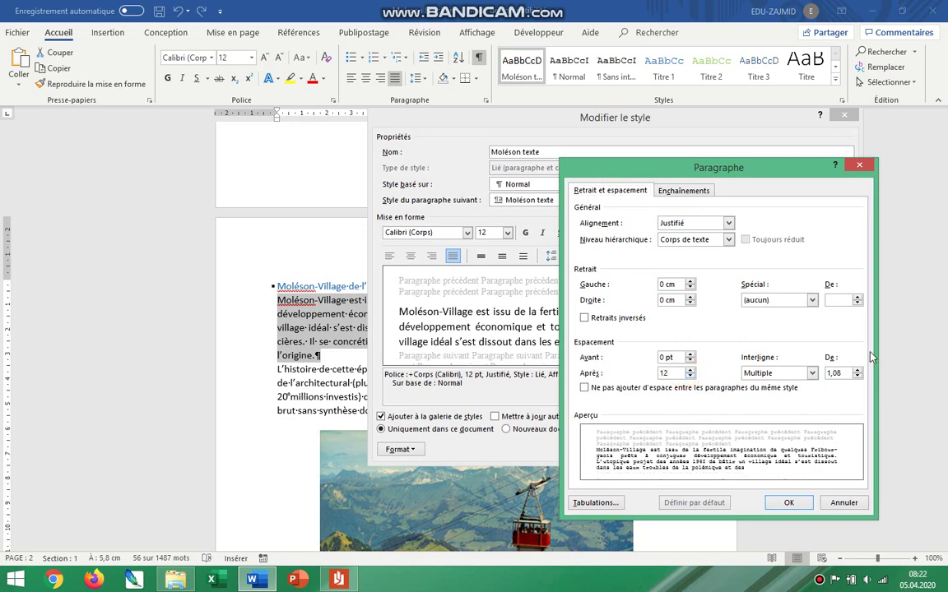
left_click(782, 505)
left_click(769, 448)
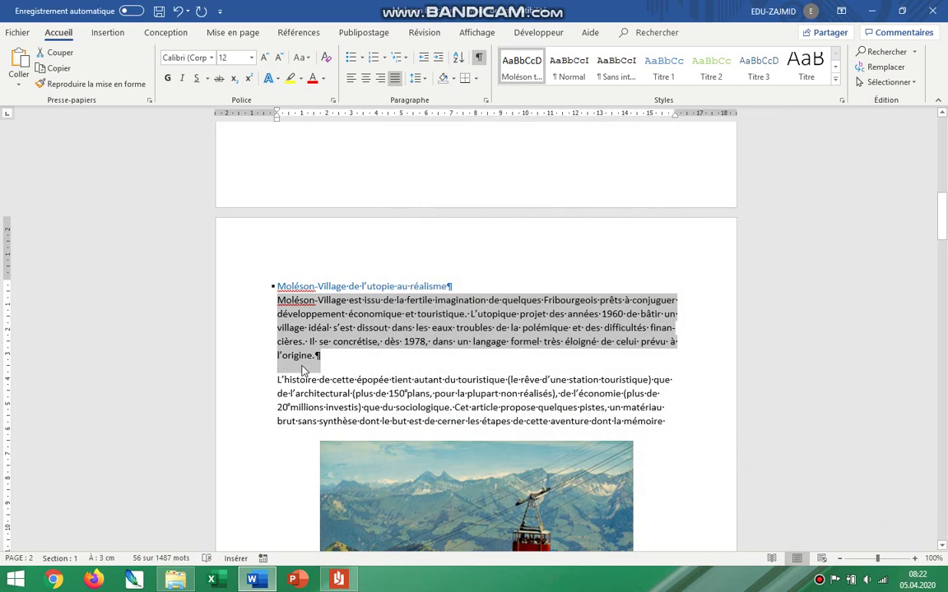
Apply the Moléson texte style to the paragraph beginning "L'histoire de cette épopée".
scroll(328, 351, "down", 3)
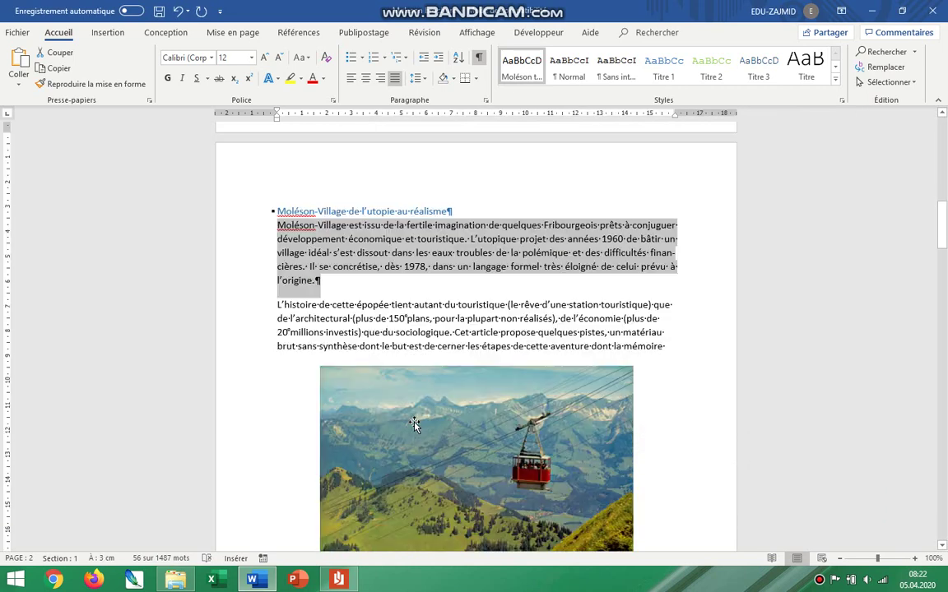
left_click_drag(255, 233, 677, 271)
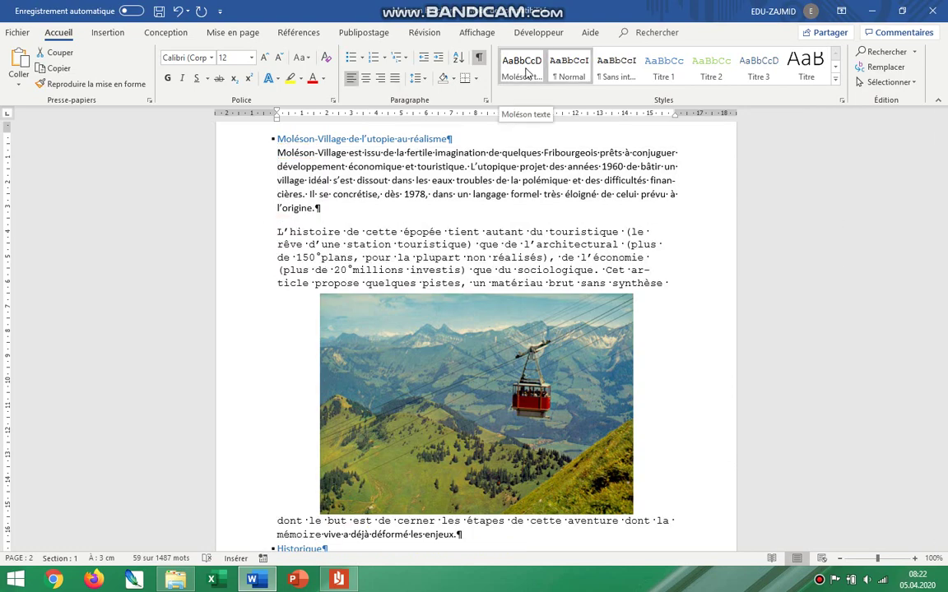
left_click(527, 73)
Change the font of the Moléson texte style to Calibri.
right_click(528, 72)
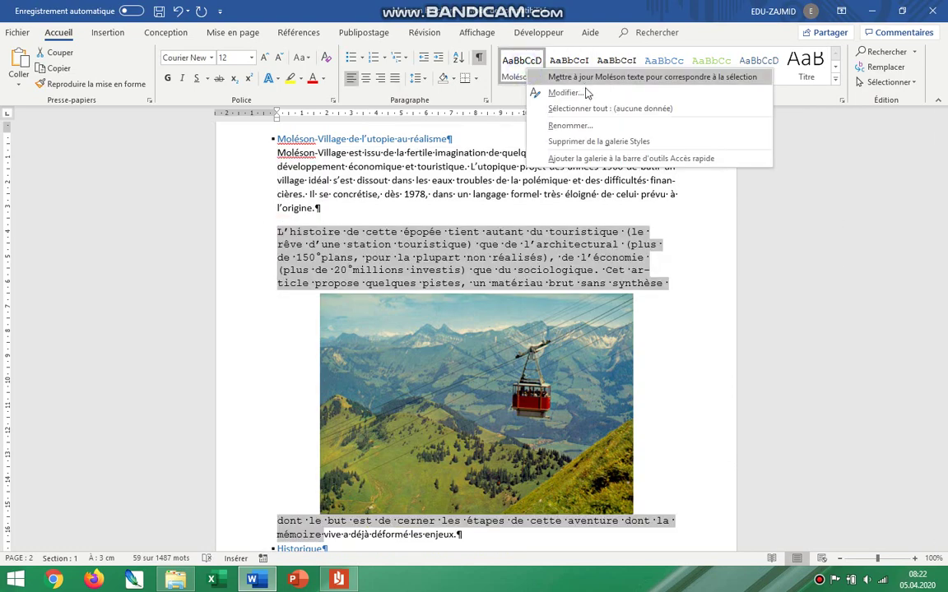
left_click(586, 92)
left_click(467, 234)
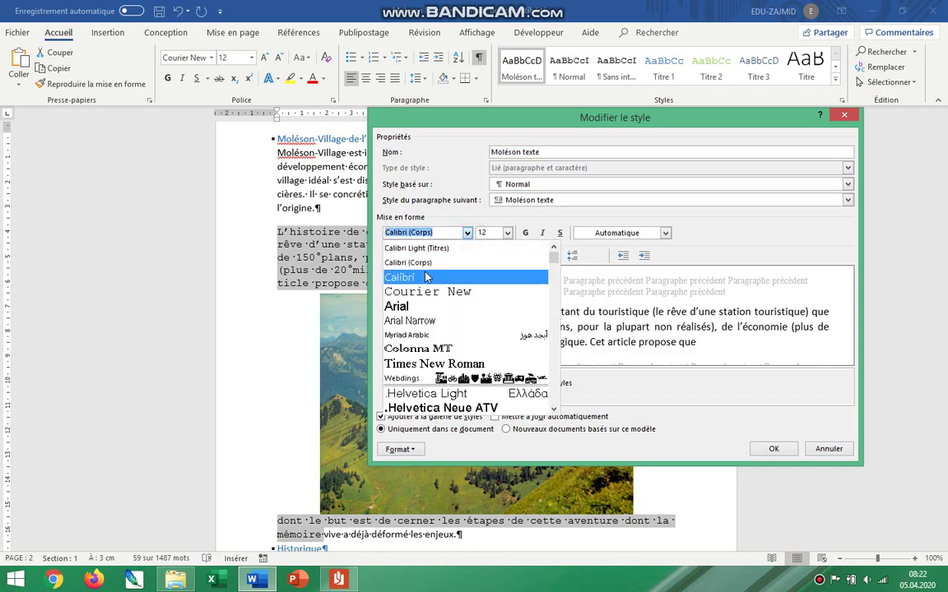
left_click(424, 277)
left_click(769, 448)
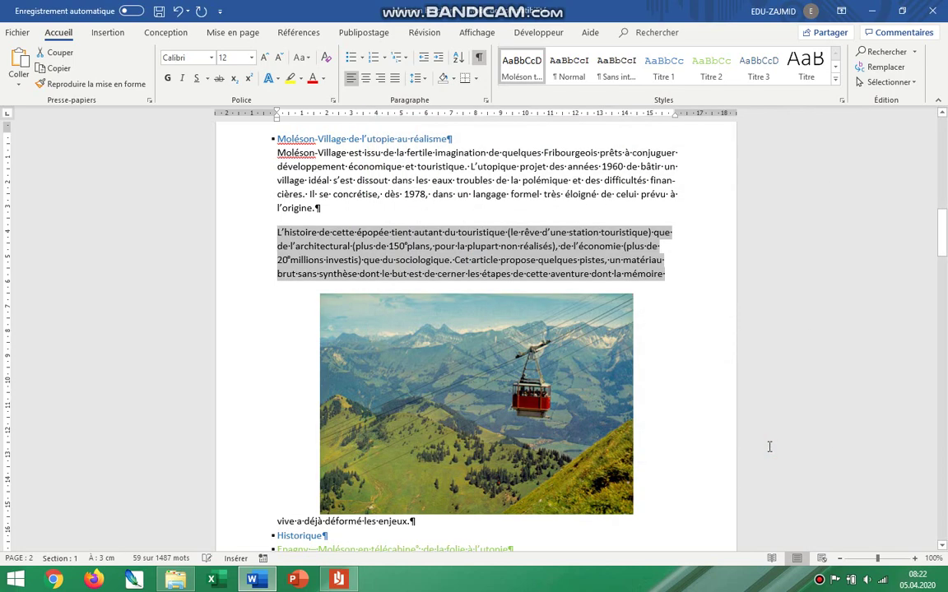
Look over the restyled text and check the alignment and spacing settings of the Moléson texte style.
scroll(646, 458, "down", 5)
scroll(646, 458, "up", 5)
scroll(646, 458, "down", 3)
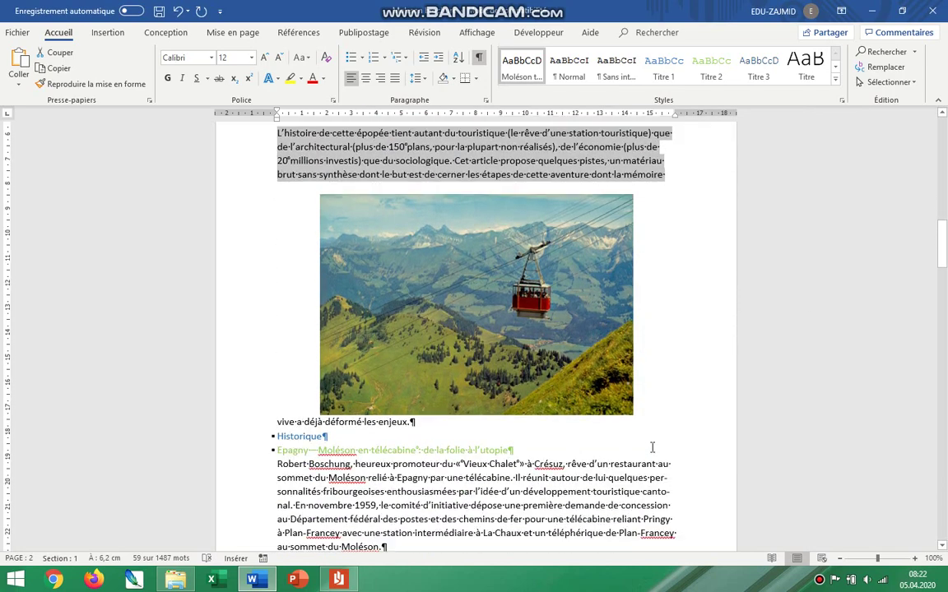
right_click(536, 61)
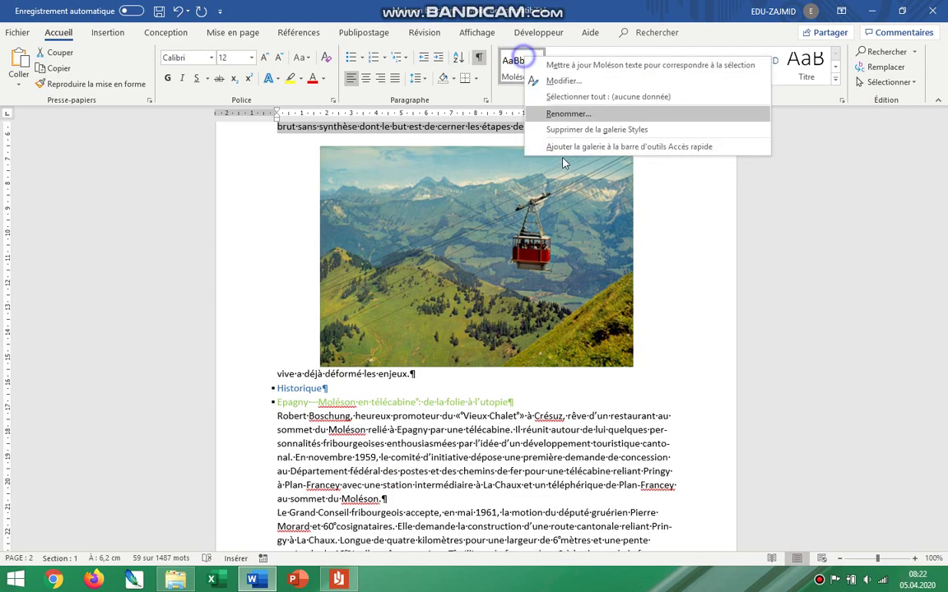
left_click(559, 81)
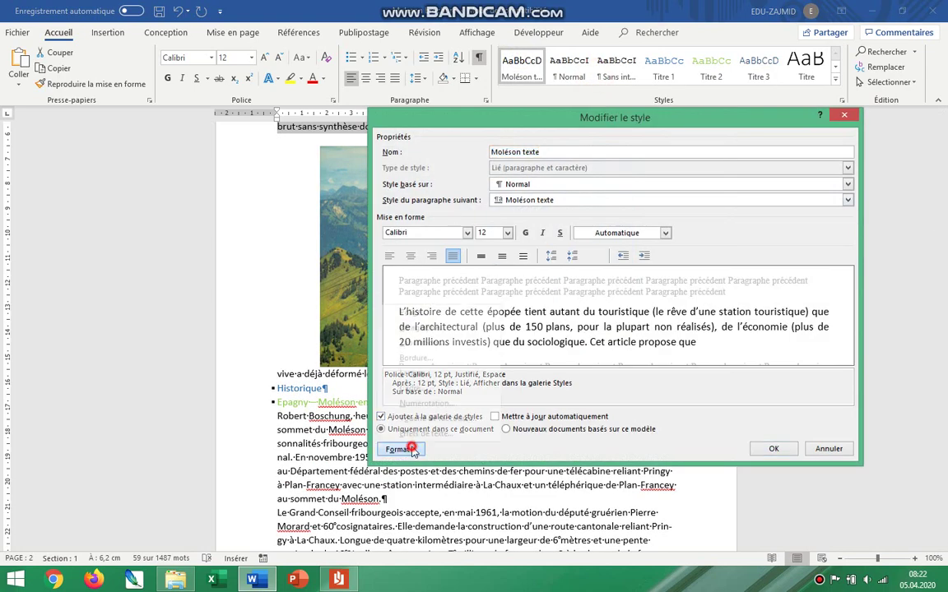
left_click(398, 449)
left_click(451, 333)
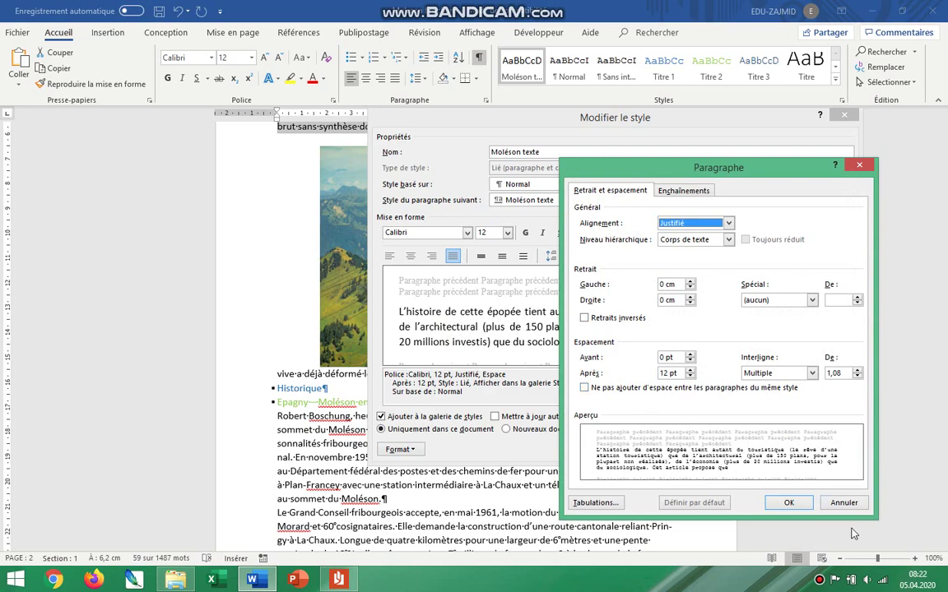
left_click(851, 503)
left_click(761, 450)
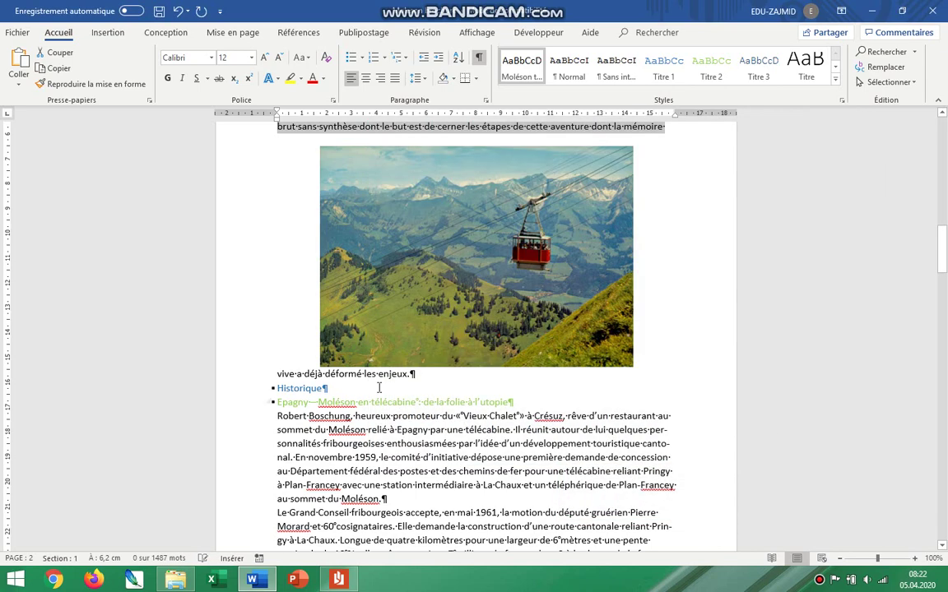
Apply the Moléson texte style to the first two paragraphs under the green Epagny – Moléson subtitle.
scroll(617, 408, "up", 3)
scroll(622, 411, "down", 3)
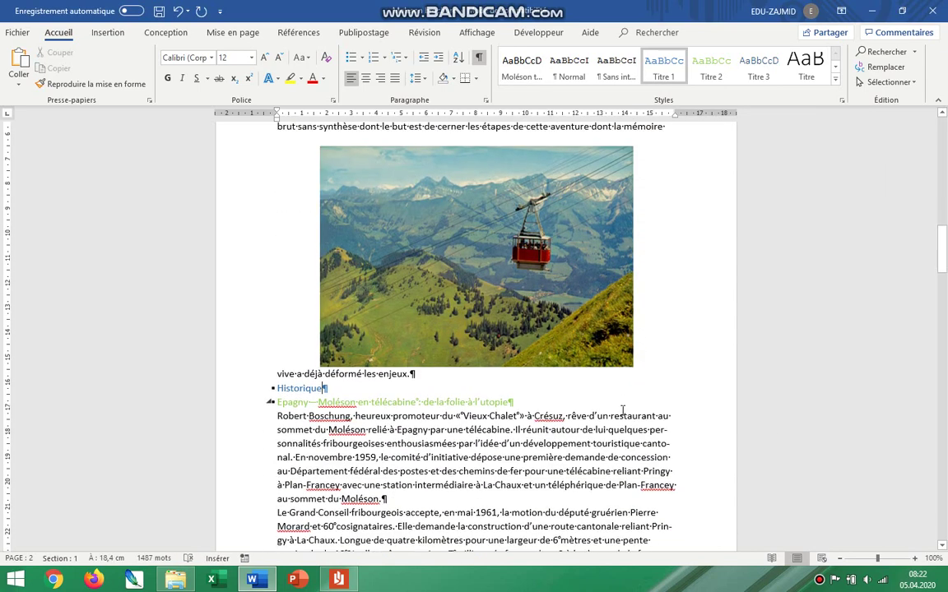
triple_click(279, 416)
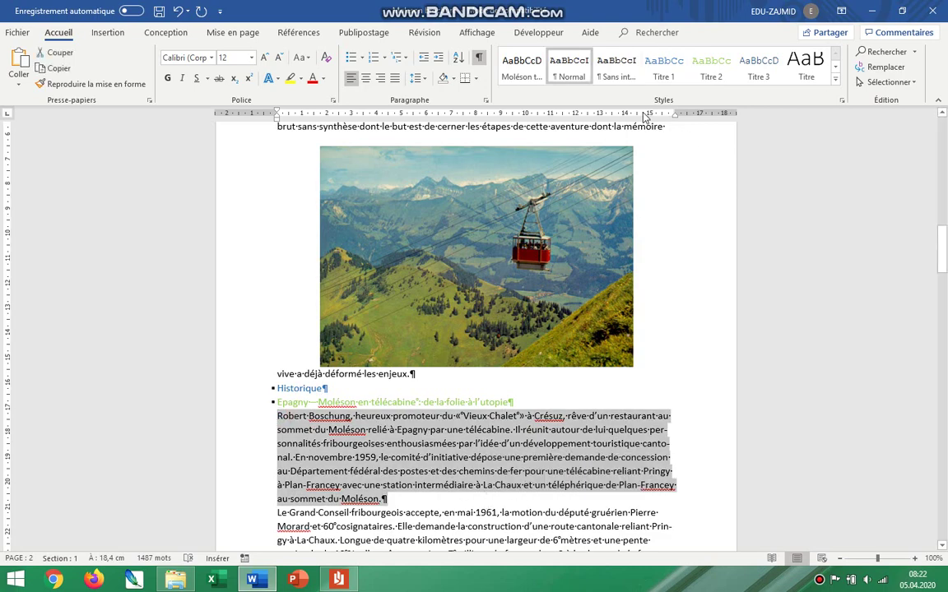
left_click(522, 66)
scroll(405, 517, "down", 5)
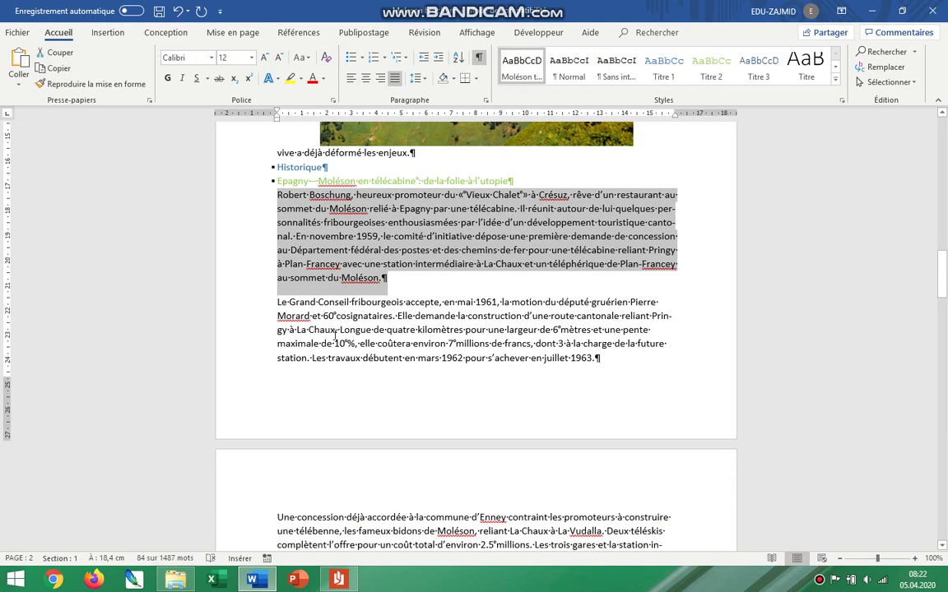
left_click_drag(278, 304, 630, 360)
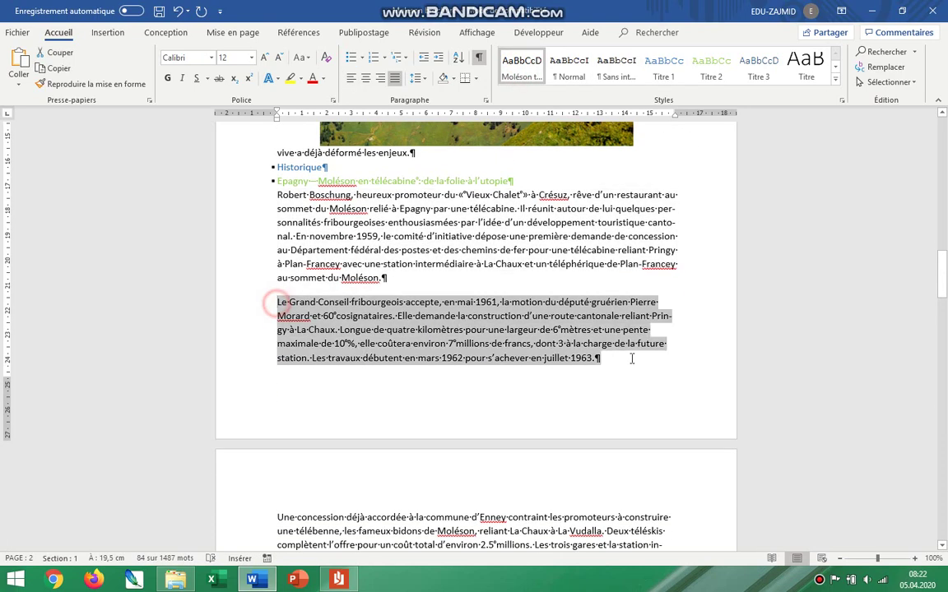
left_click(514, 77)
scroll(489, 342, "down", 5)
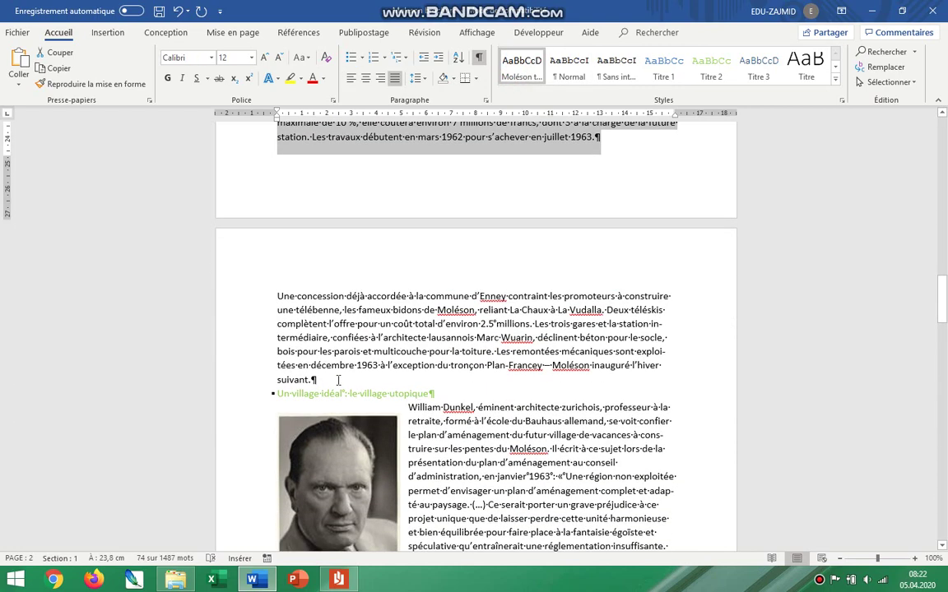
Apply the Moléson texte style to the paragraph beginning "Une concession déjà accordée" and the body text under "Un village idéal".
left_click_drag(337, 380, 276, 291)
left_click(521, 71)
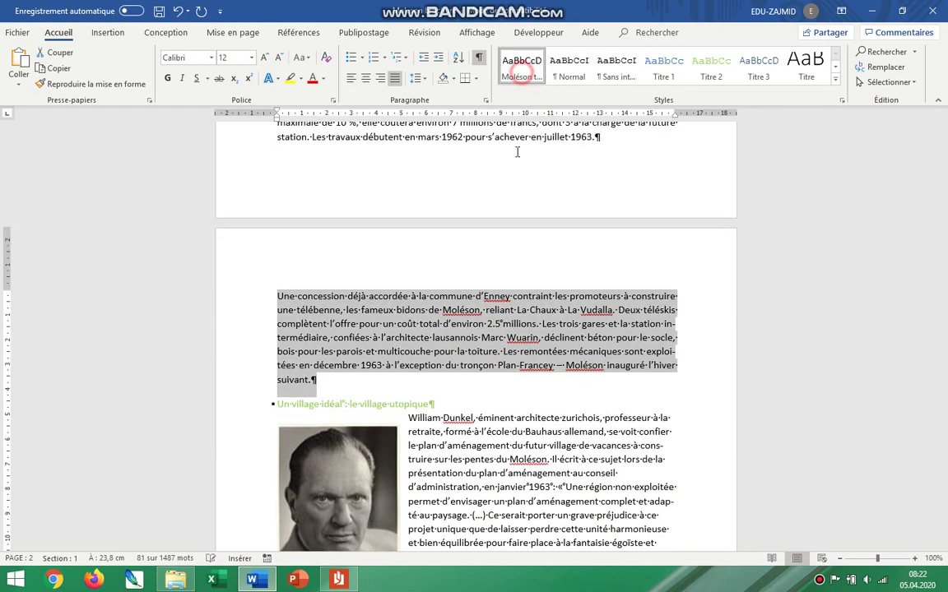
scroll(460, 205, "down", 3)
left_click_drag(405, 270, 579, 371)
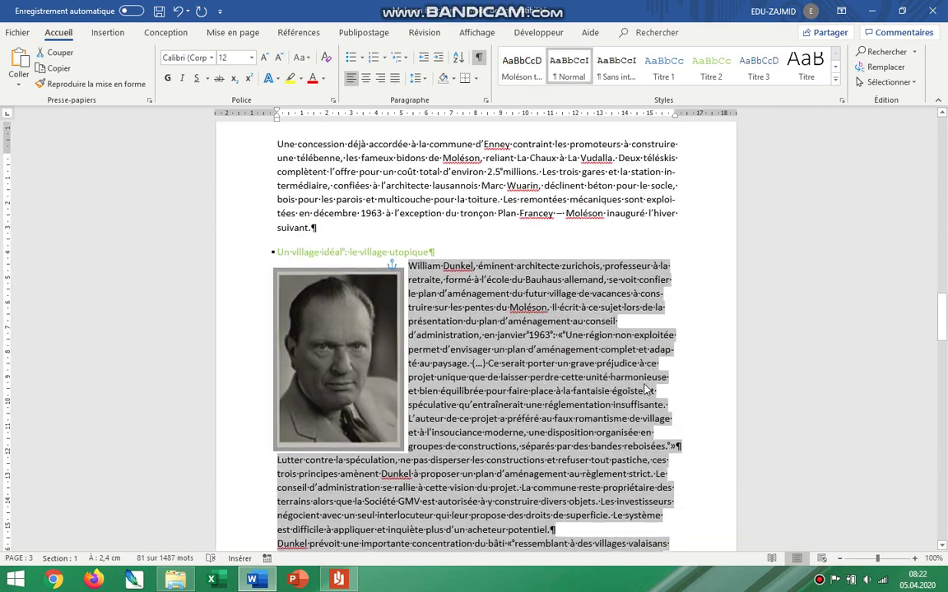
left_click(522, 74)
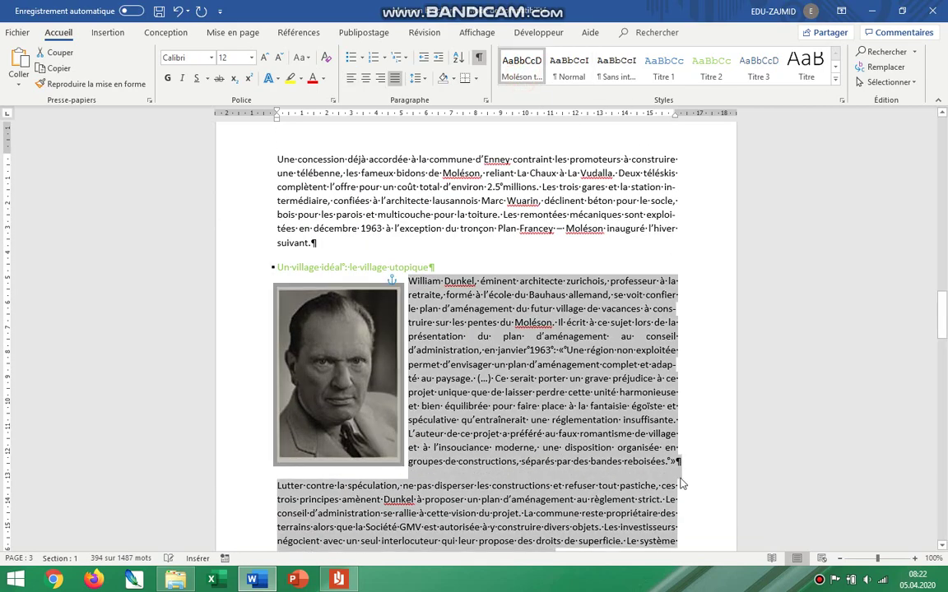
Apply the Moléson texte style to the body text under "Construire à tout prix" and "La polémique autour des molécubes".
scroll(681, 482, "down", 15)
scroll(450, 364, "down", 3)
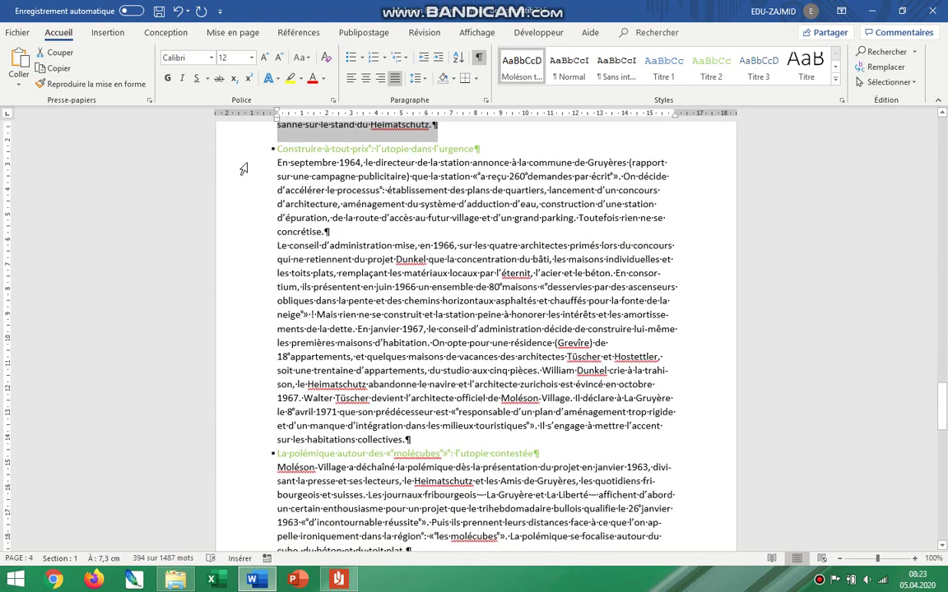
left_click_drag(279, 169, 438, 436)
left_click(544, 66)
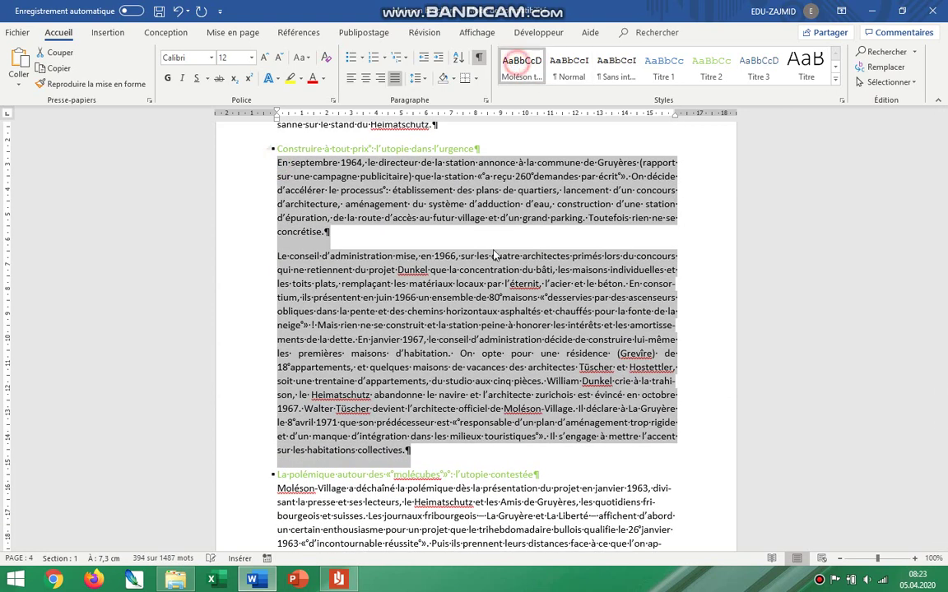
scroll(388, 380, "down", 4)
left_click_drag(282, 267, 648, 354)
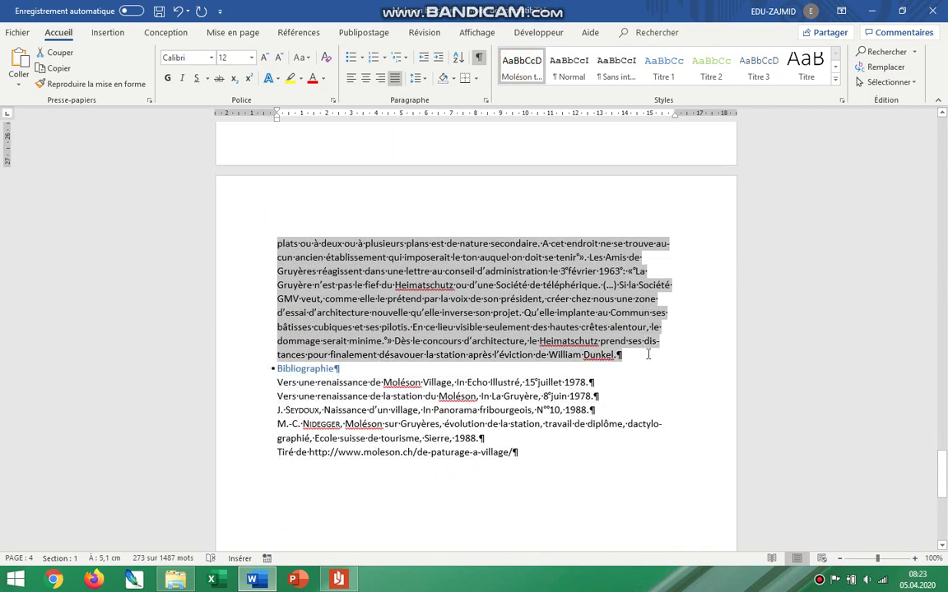
left_click(521, 66)
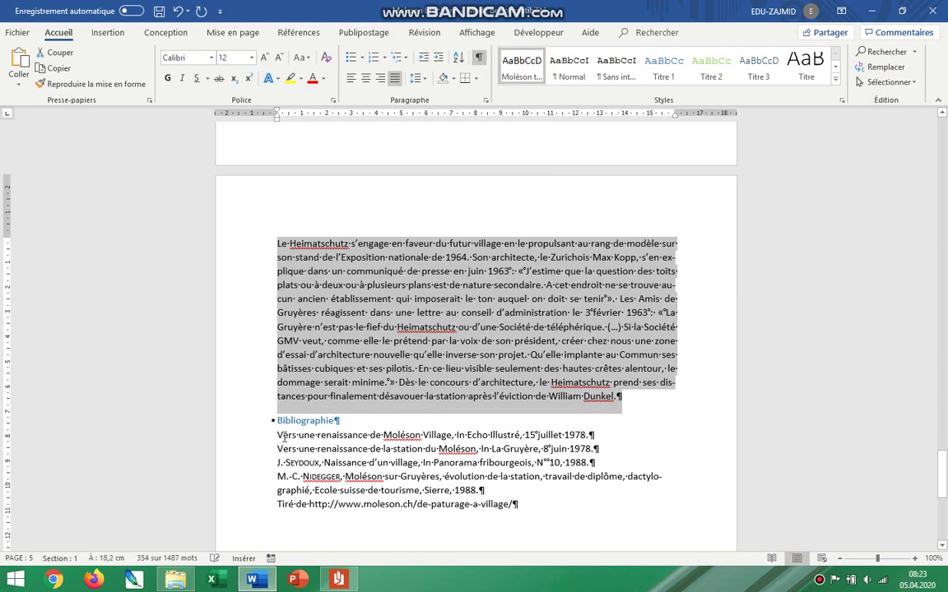
Apply the Moléson texte style to all the entries under the Bibliographie heading.
left_click_drag(280, 434, 520, 522)
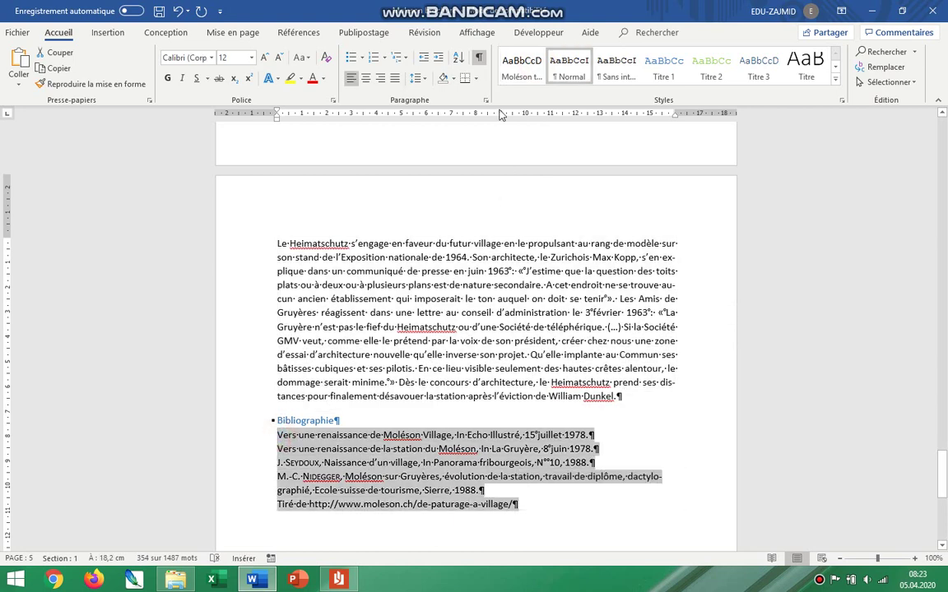
left_click(522, 66)
scroll(652, 418, "down", 8)
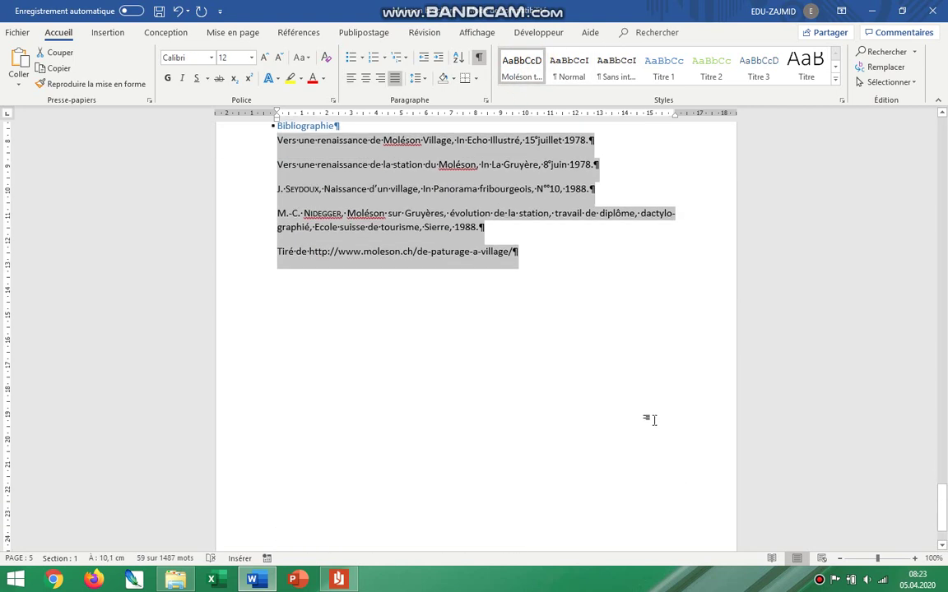
Read the exam PDF's header and footer requirement for the first page, and return to the beginning of the brochure in Word.
scroll(652, 419, "up", 20)
scroll(668, 415, "up", 10)
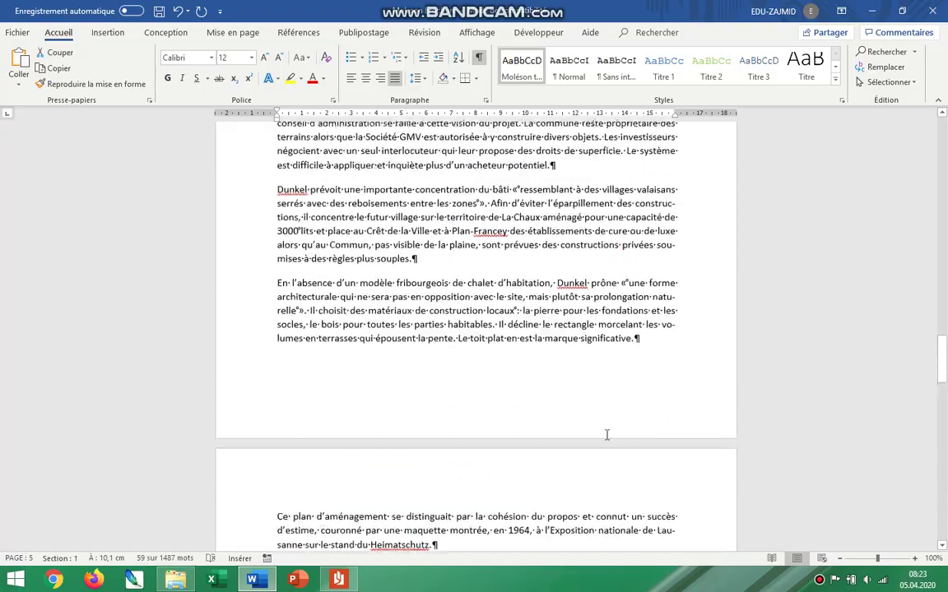
key("alt+Tab")
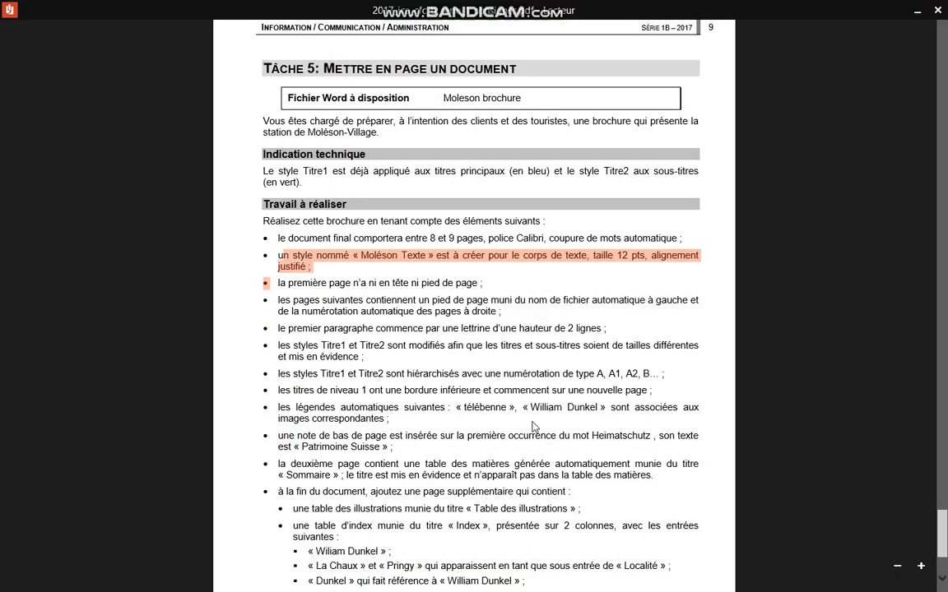
left_click_drag(334, 288, 534, 306)
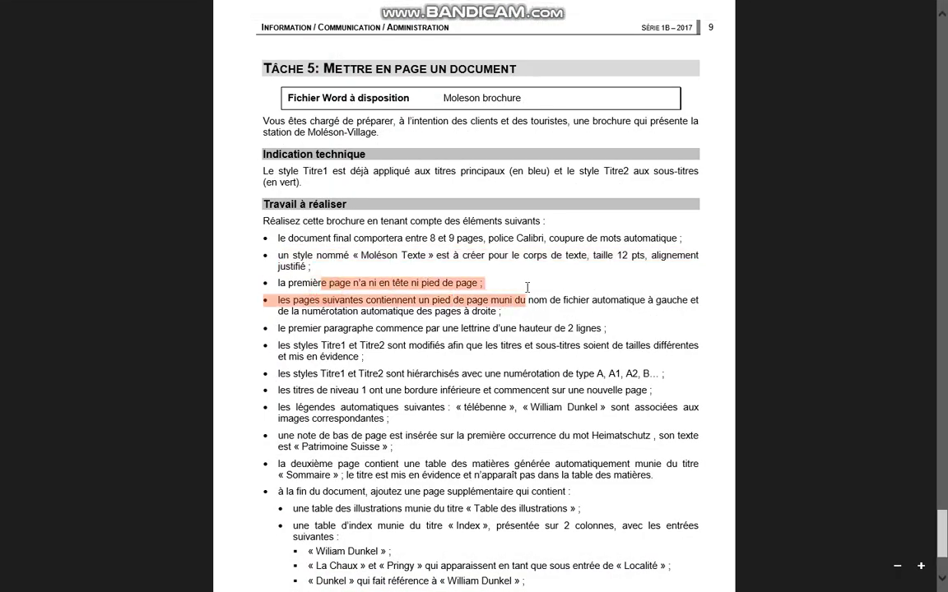
key("alt+Tab")
left_click(501, 373)
scroll(937, 325, "up", 10)
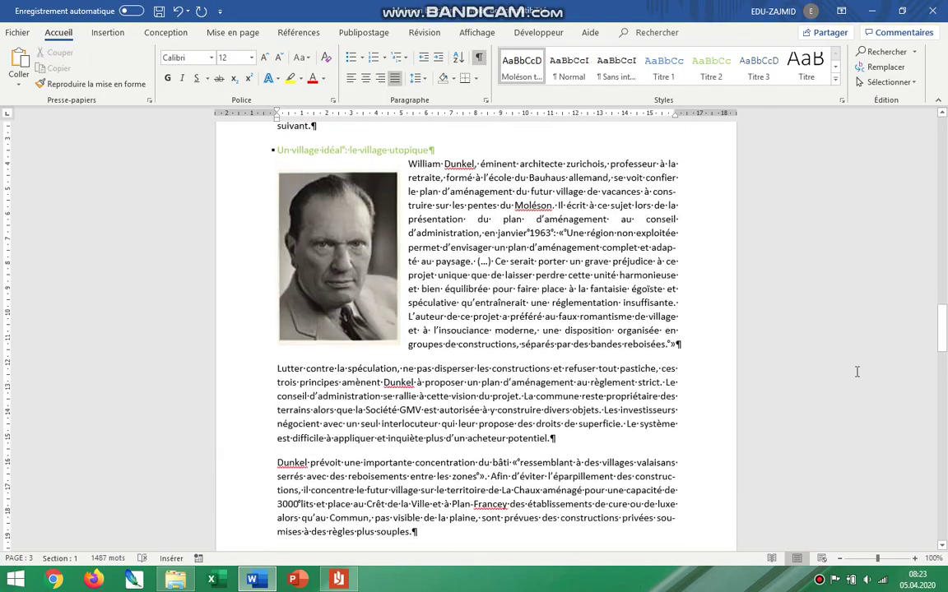
left_click_drag(937, 325, 944, 123)
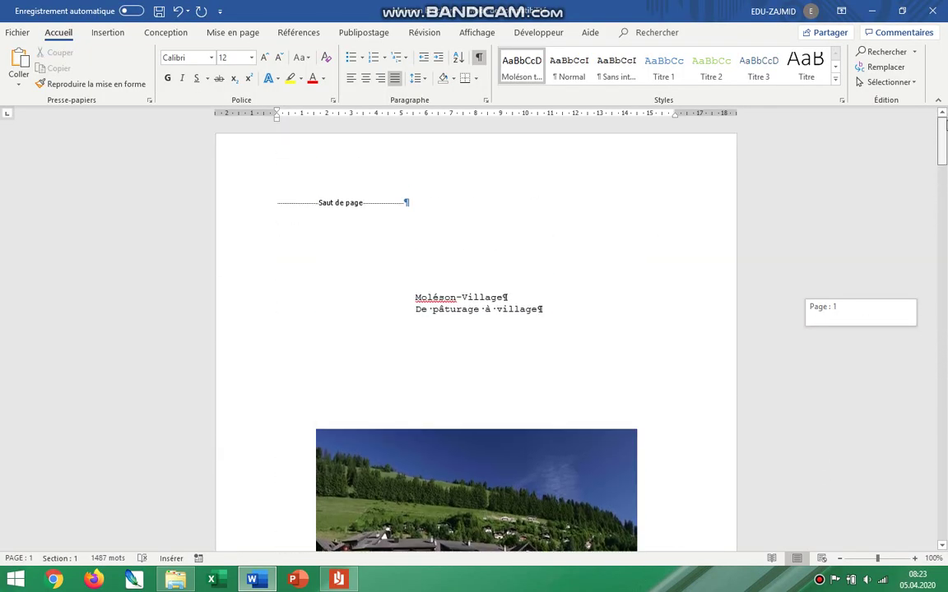
left_click_drag(944, 162, 944, 192)
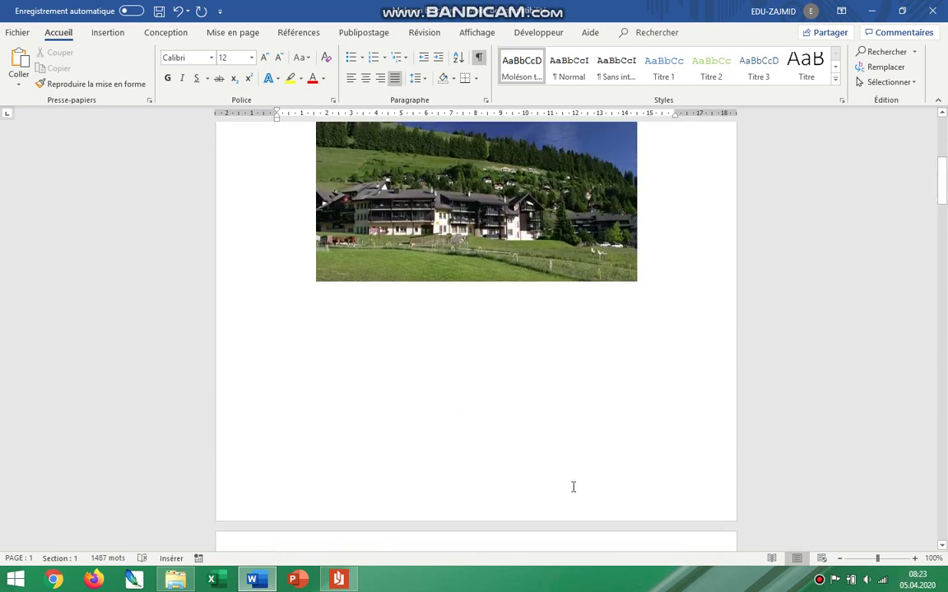
scroll(413, 424, "down", 5)
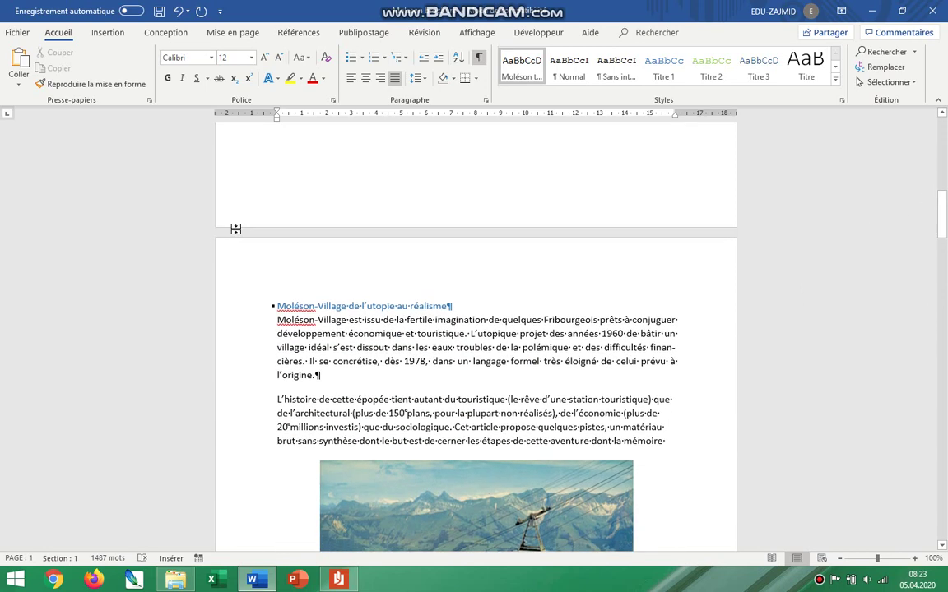
left_click(234, 32)
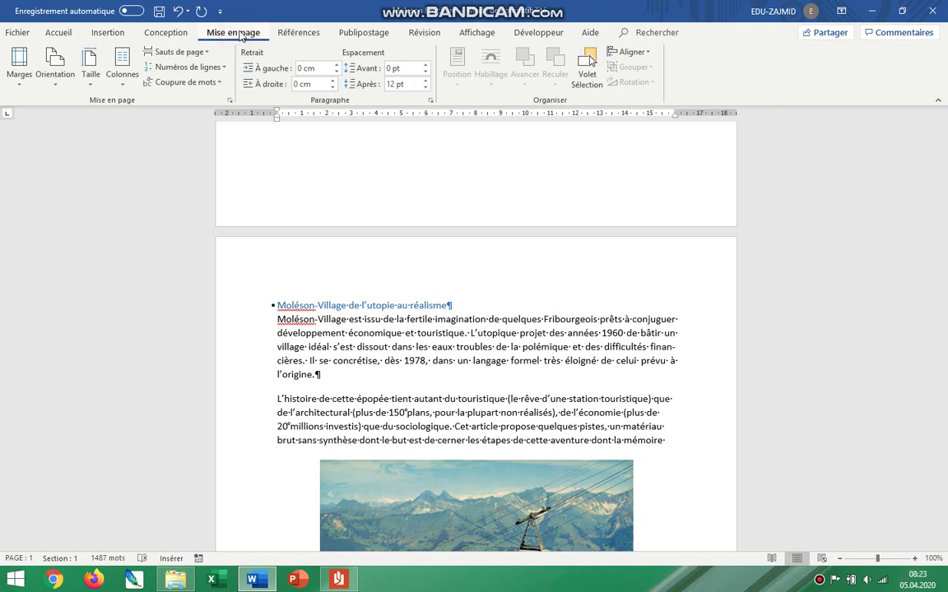
left_click(57, 31)
left_click(486, 100)
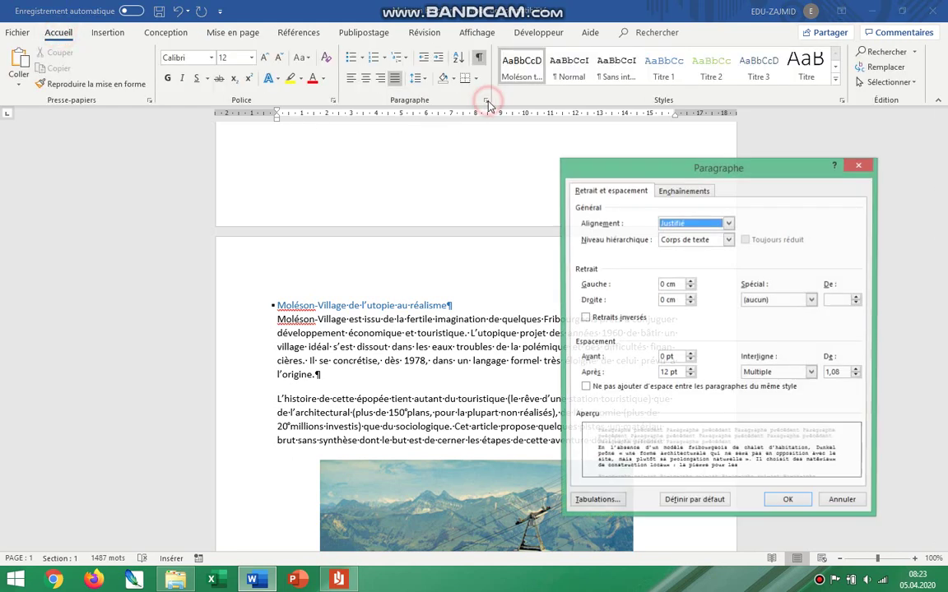
left_click(705, 193)
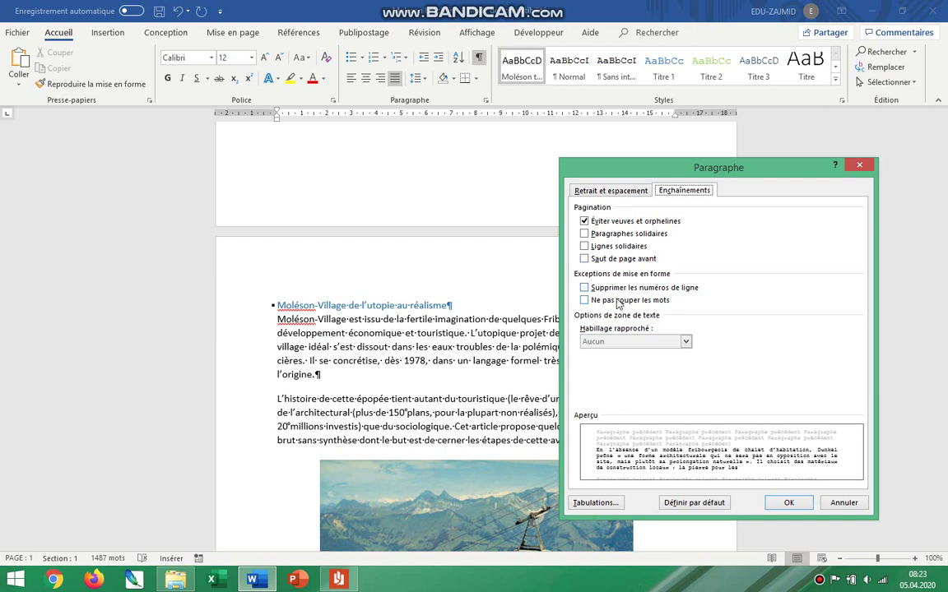
left_click(635, 194)
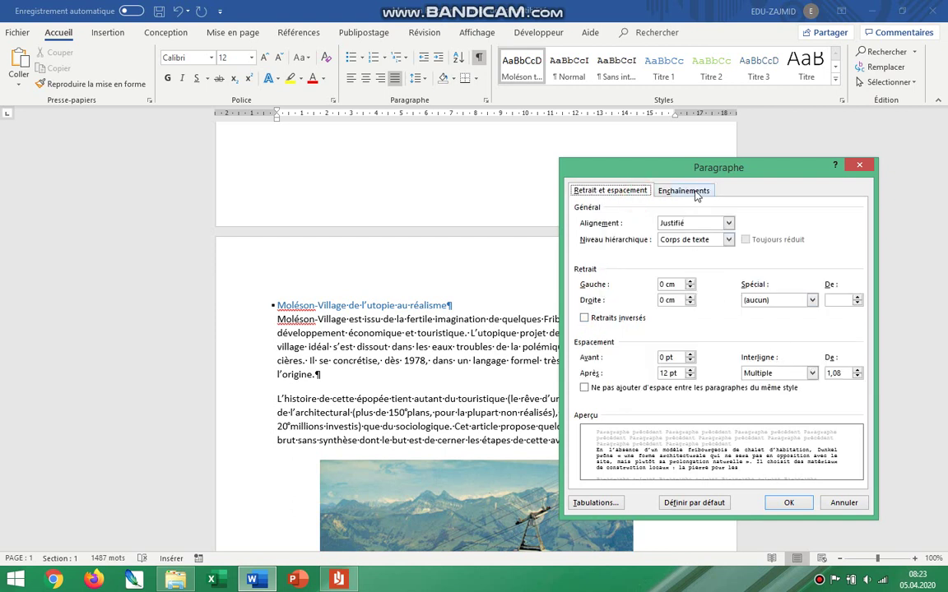
left_click(844, 503)
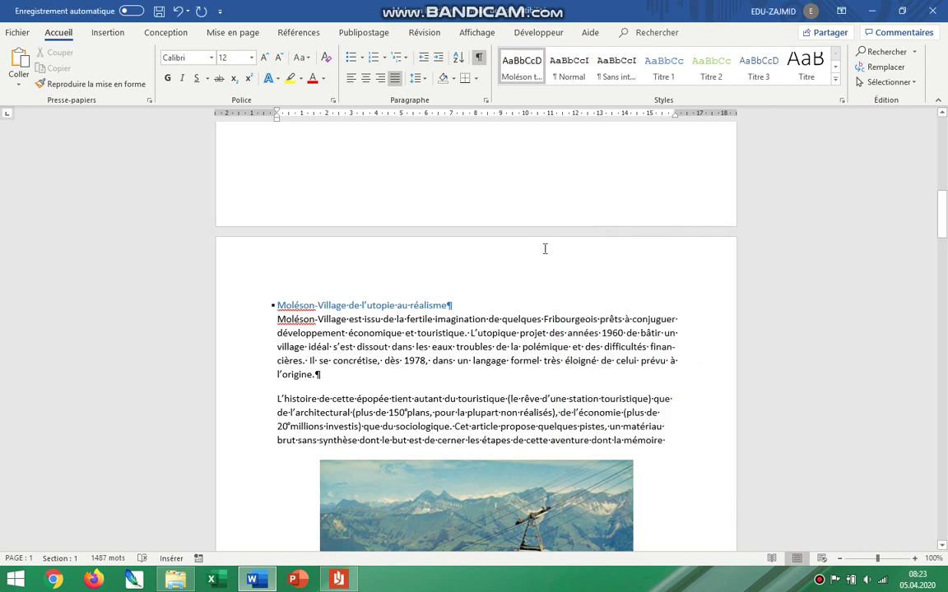
Open the first page's footer for editing and enable the different first page option.
scroll(456, 302, "up", 3)
scroll(462, 300, "down", 5)
scroll(394, 283, "up", 2)
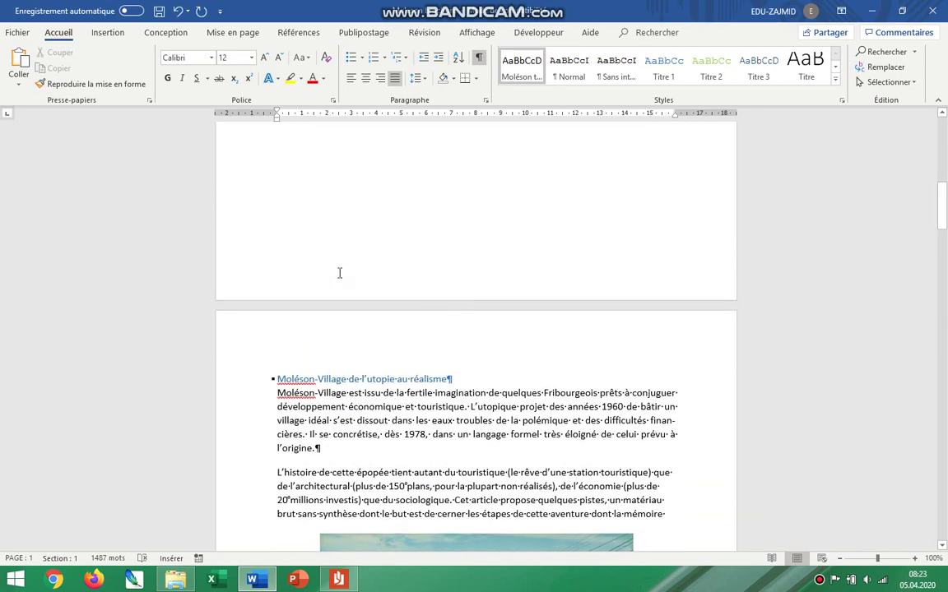
double_click(336, 272)
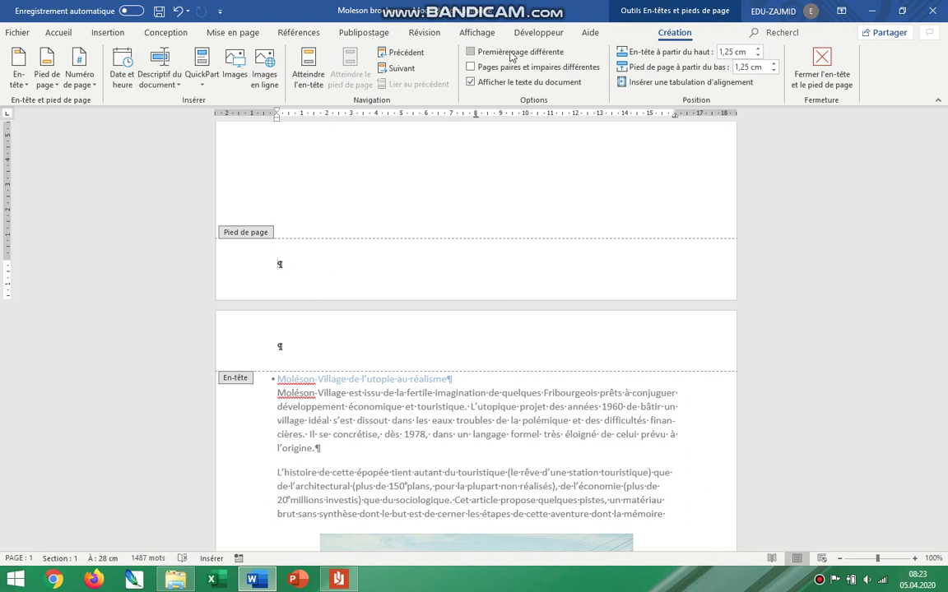
left_click(470, 52)
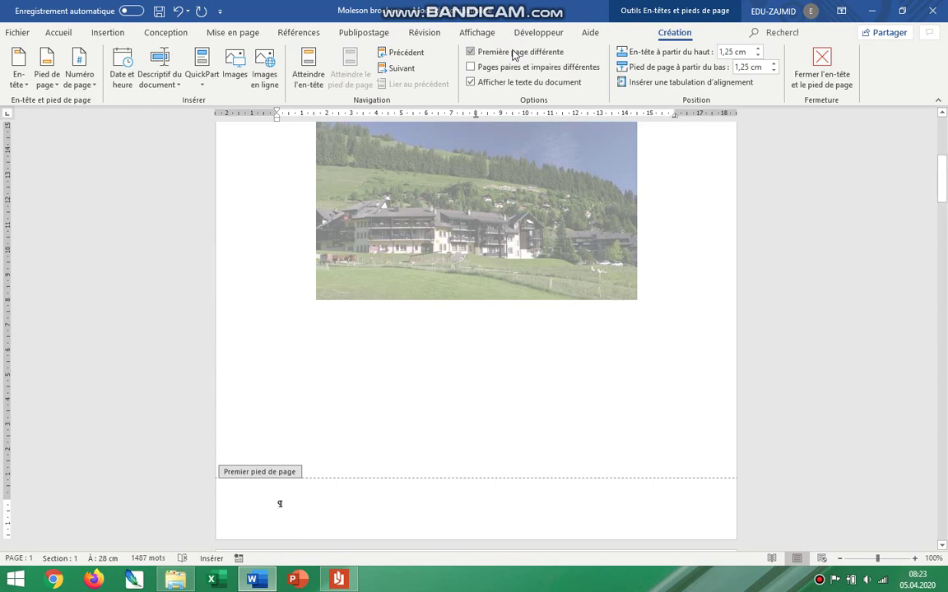
Read the footer requirement for the following pages in the exam PDF, and go to the second page's footer in Word.
left_click(338, 580)
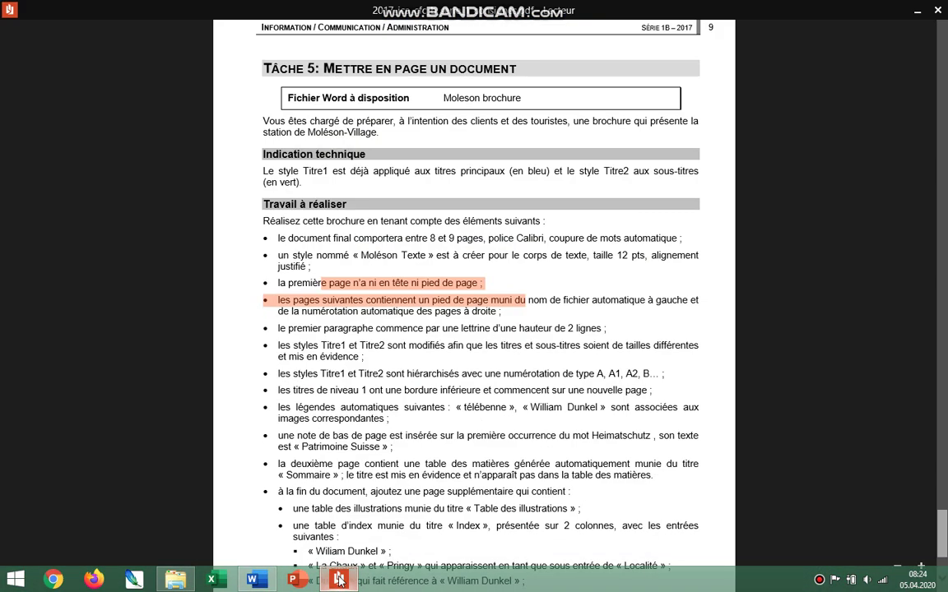
left_click_drag(286, 300, 521, 313)
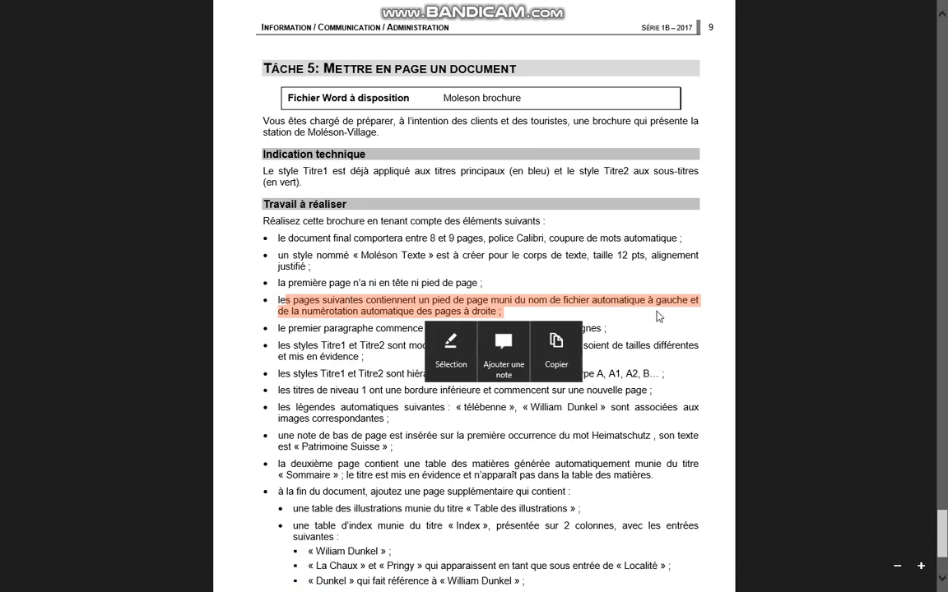
key("alt+Tab")
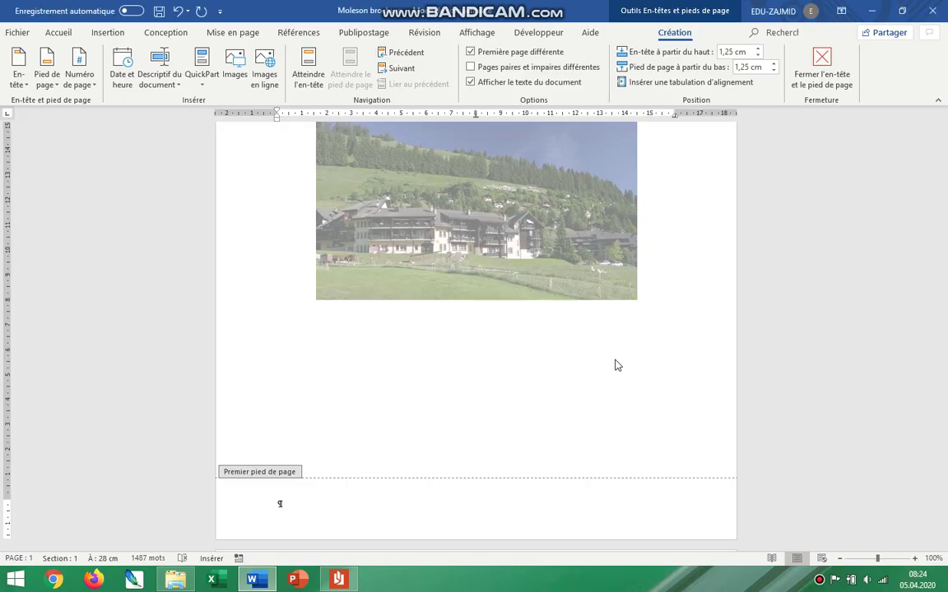
scroll(401, 498, "down", 10)
scroll(409, 497, "down", 5)
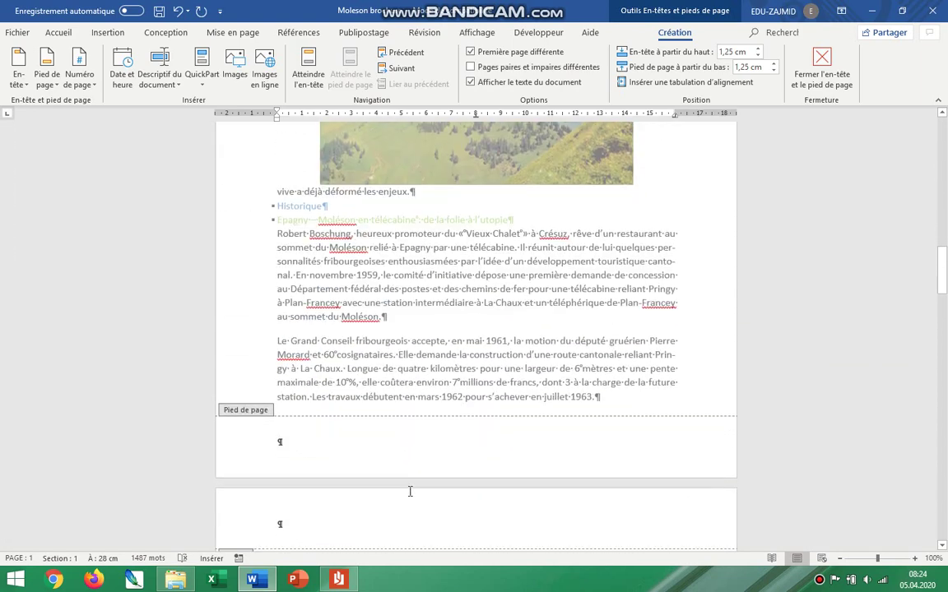
left_click(51, 35)
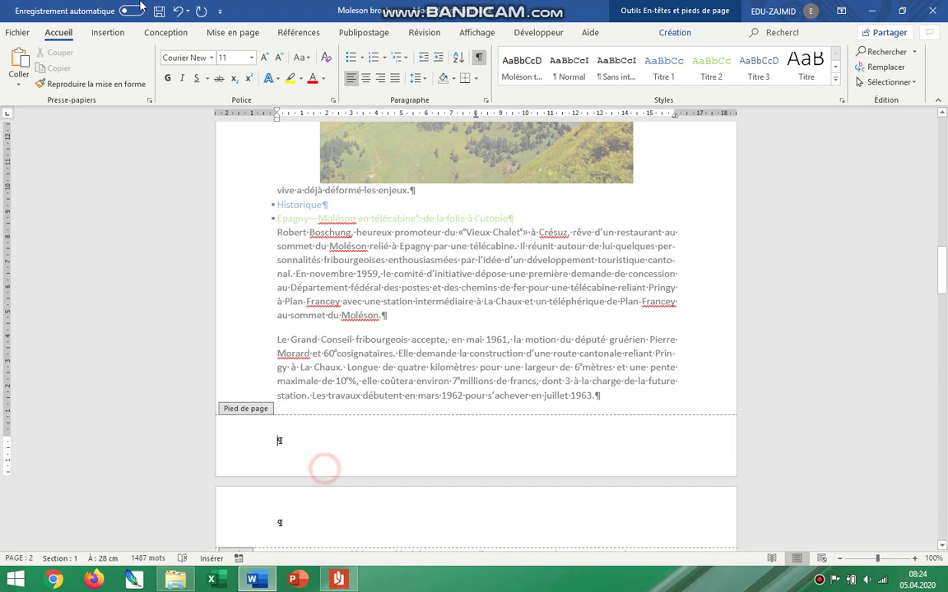
left_click(13, 32)
left_click(18, 36)
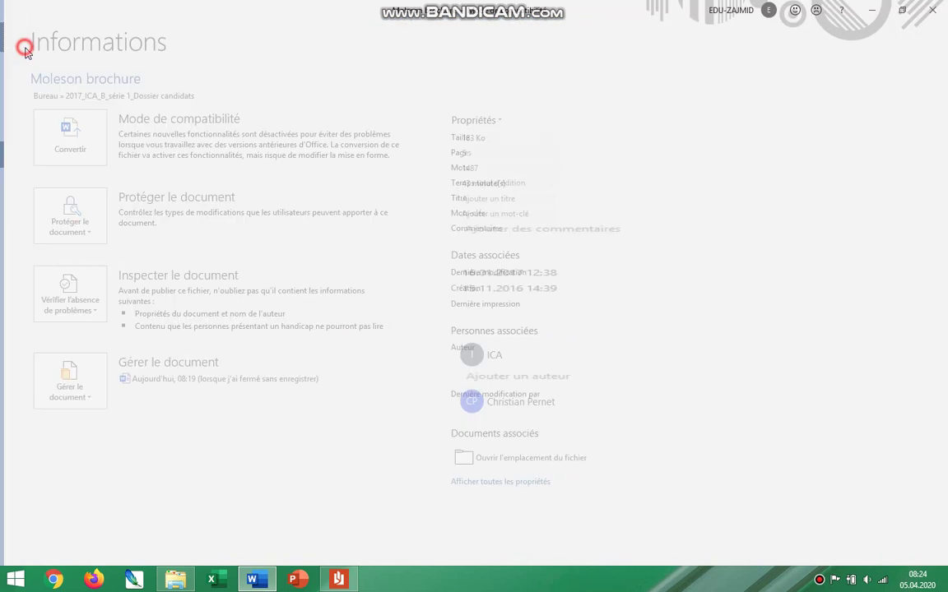
left_click(502, 339)
Insert the automatic file name at the start of the second page's footer.
double_click(381, 444)
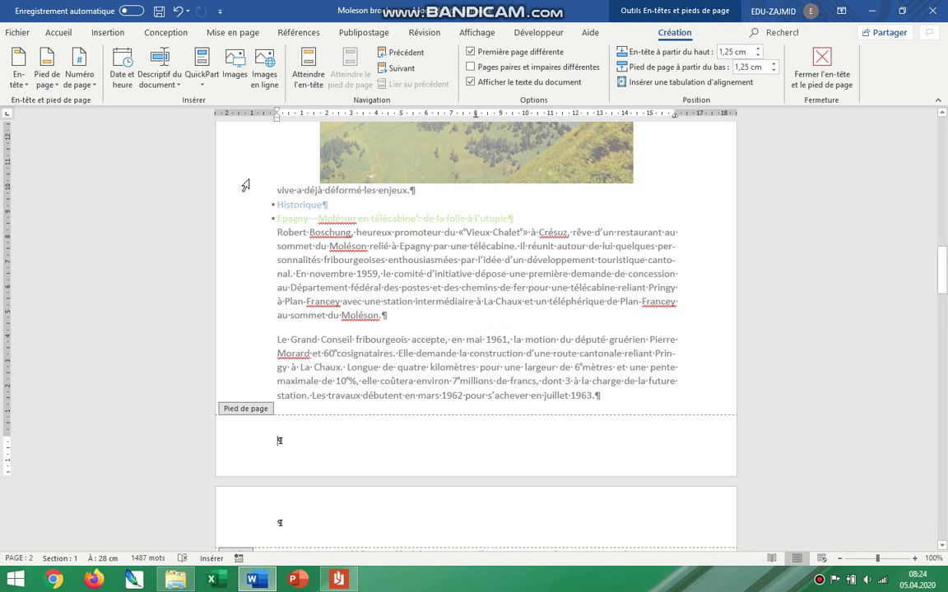
left_click(174, 80)
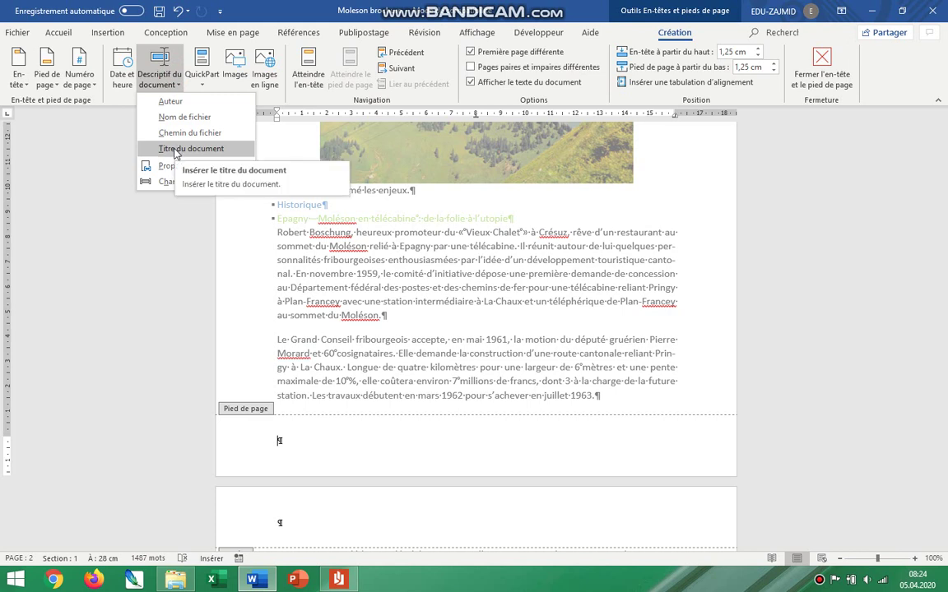
left_click(177, 122)
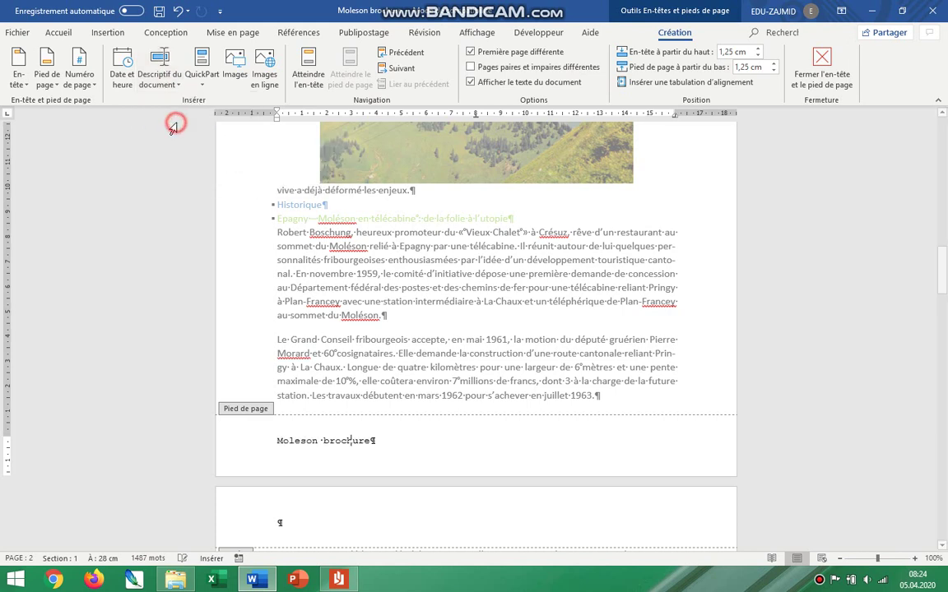
Insert an automatic page number with the Page field after two tabs, right-aligned in the second page's footer.
key("Tab")
key("Tab")
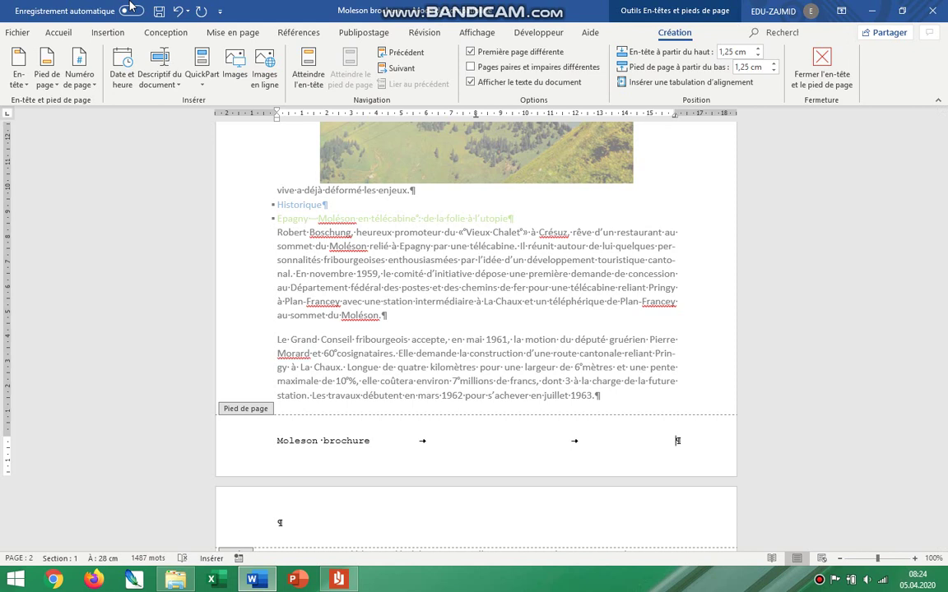
left_click(209, 83)
left_click(210, 131)
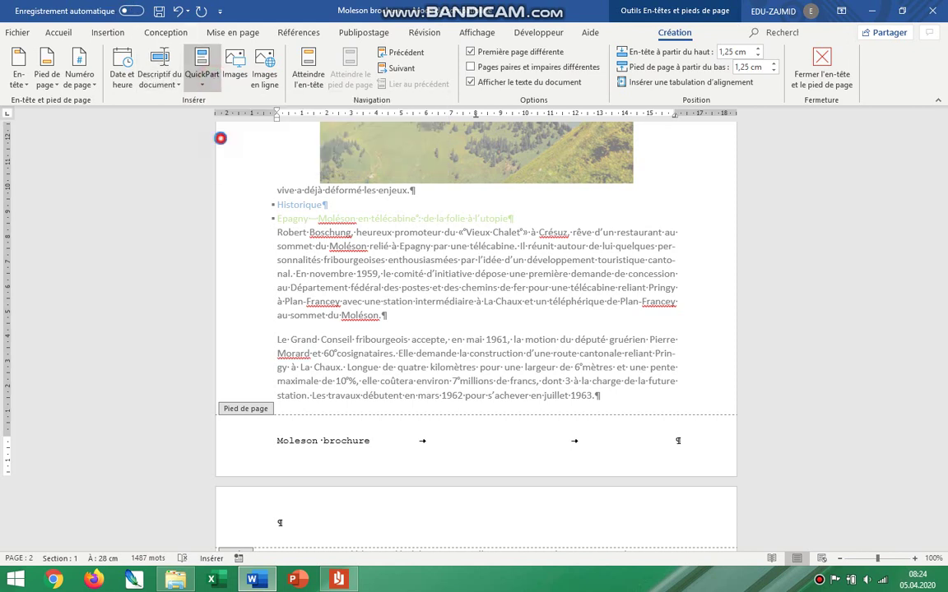
left_click(416, 295)
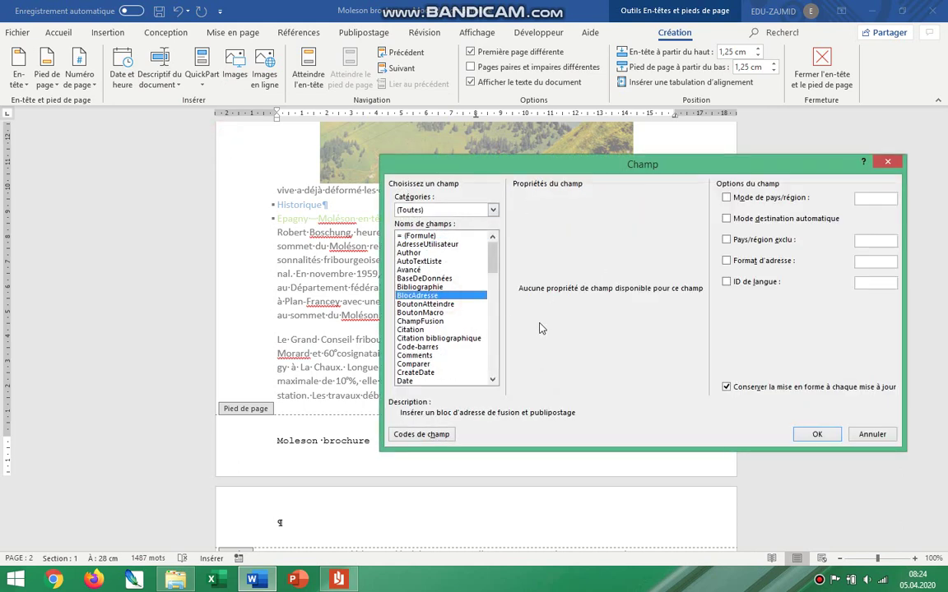
key("p")
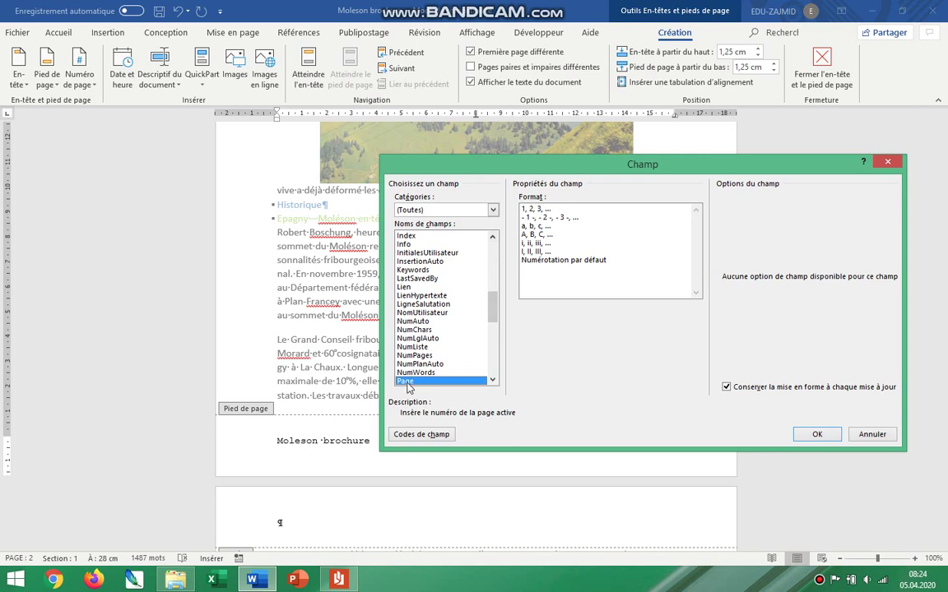
left_click(549, 209)
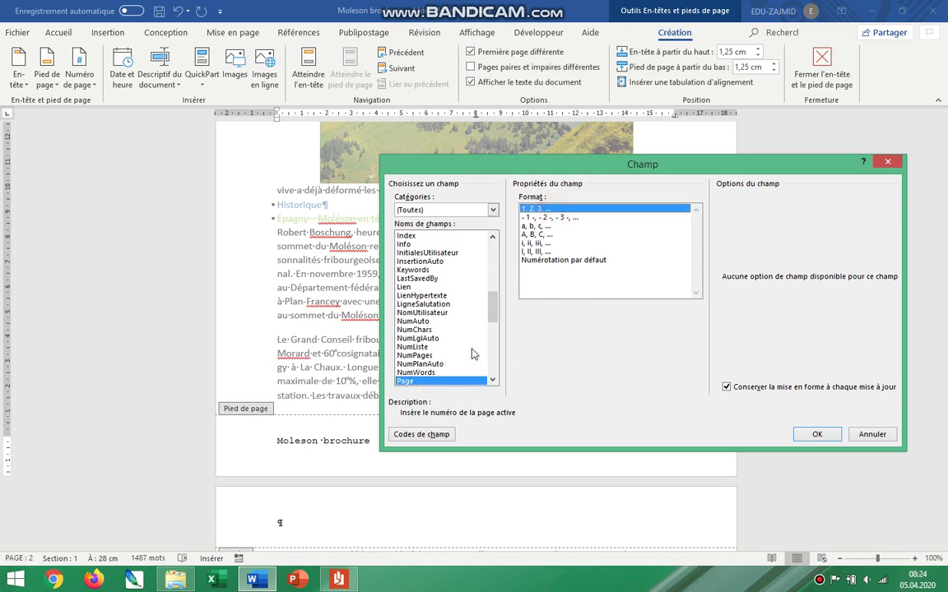
key("End")
left_click(418, 346)
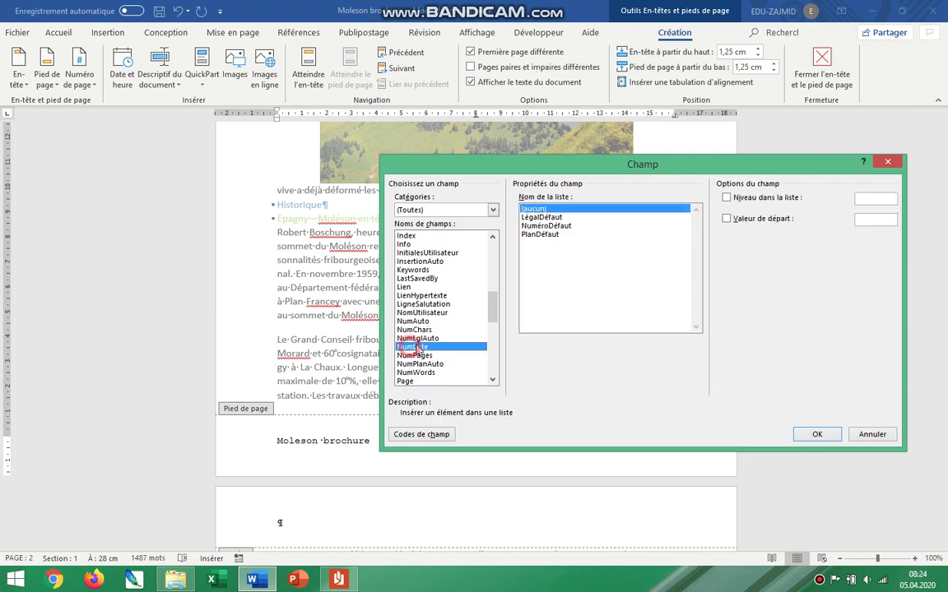
key("Down")
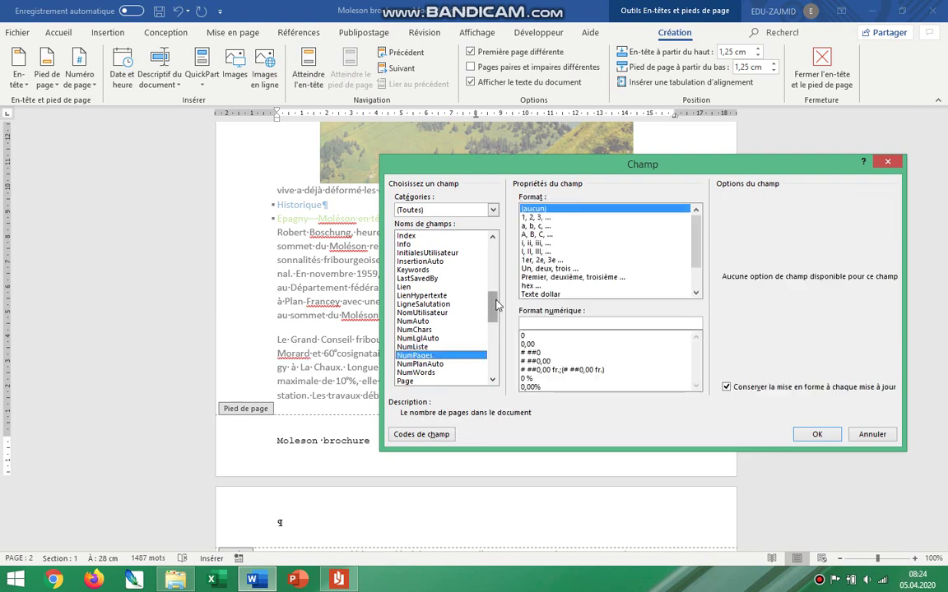
left_click(444, 383)
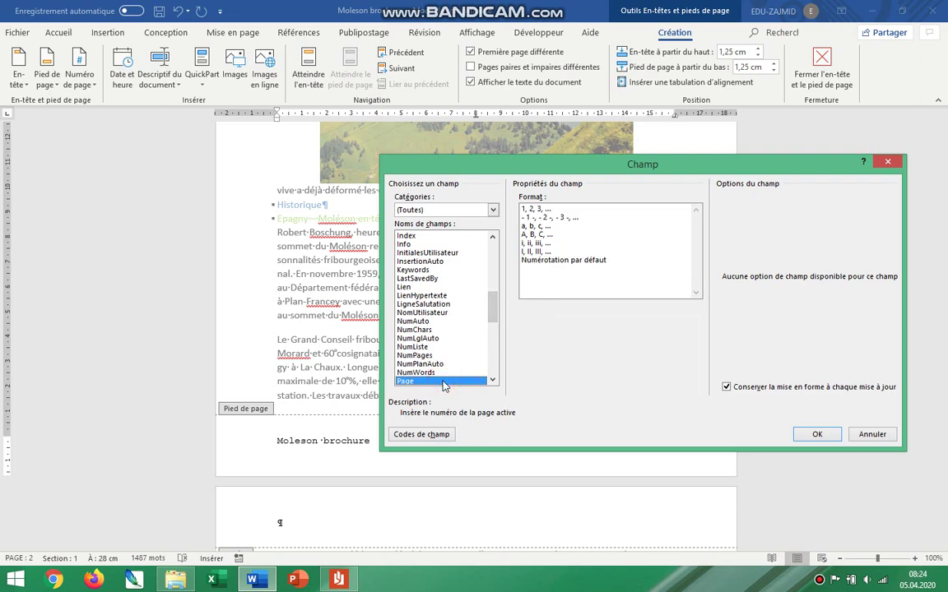
double_click(445, 382)
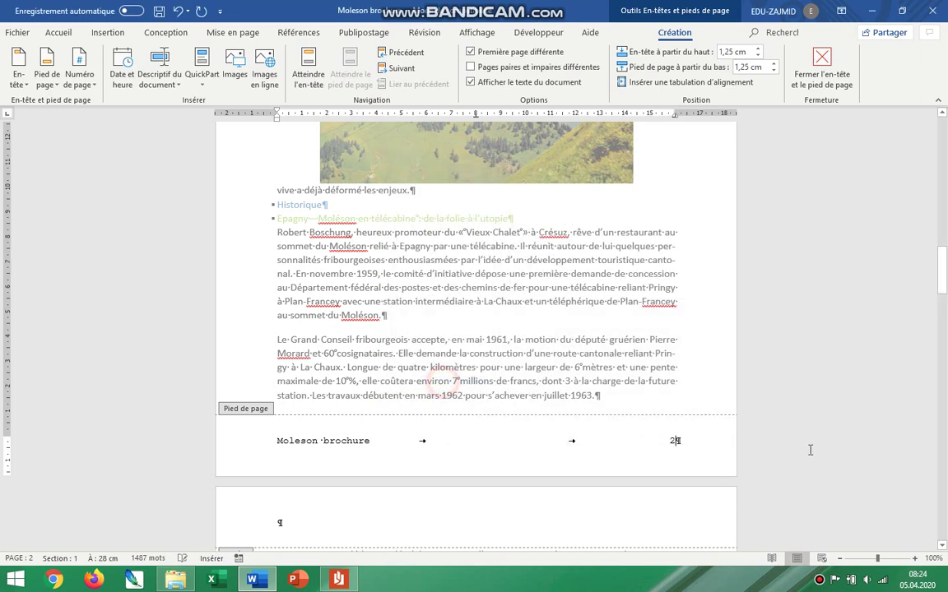
Add the word "Page" followed by a space before the footer's page number.
left_click(666, 440)
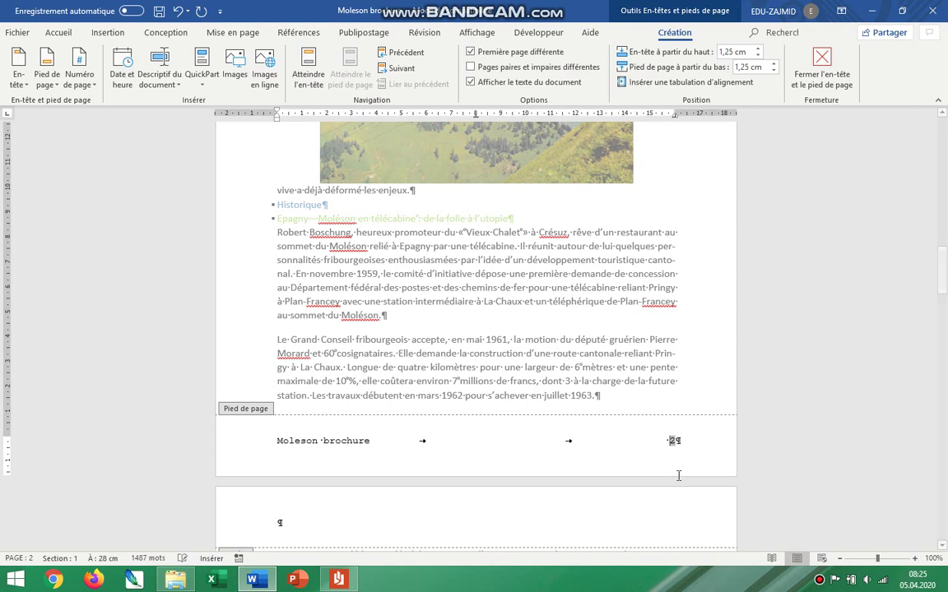
type("page")
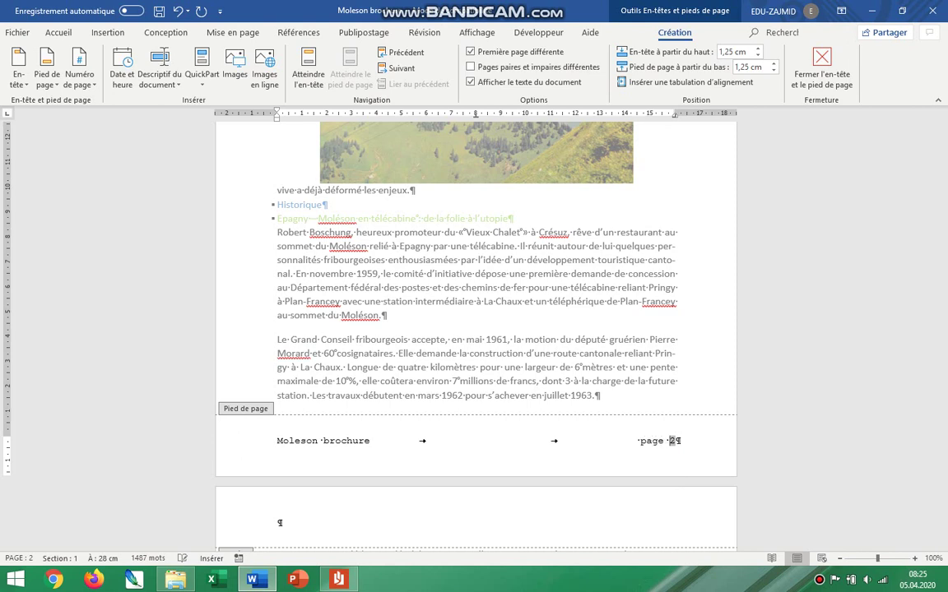
left_click(644, 442)
key("BackSpace")
type("P")
Format the whole footer line in Calibri at 12 pt and return to the document body.
left_click(260, 448)
left_click(59, 32)
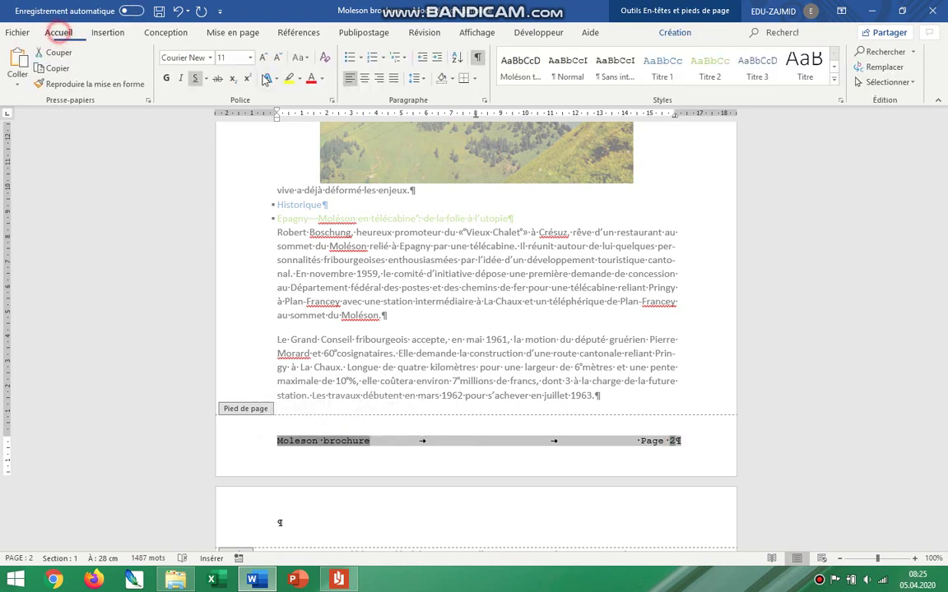
left_click(211, 57)
left_click(182, 103)
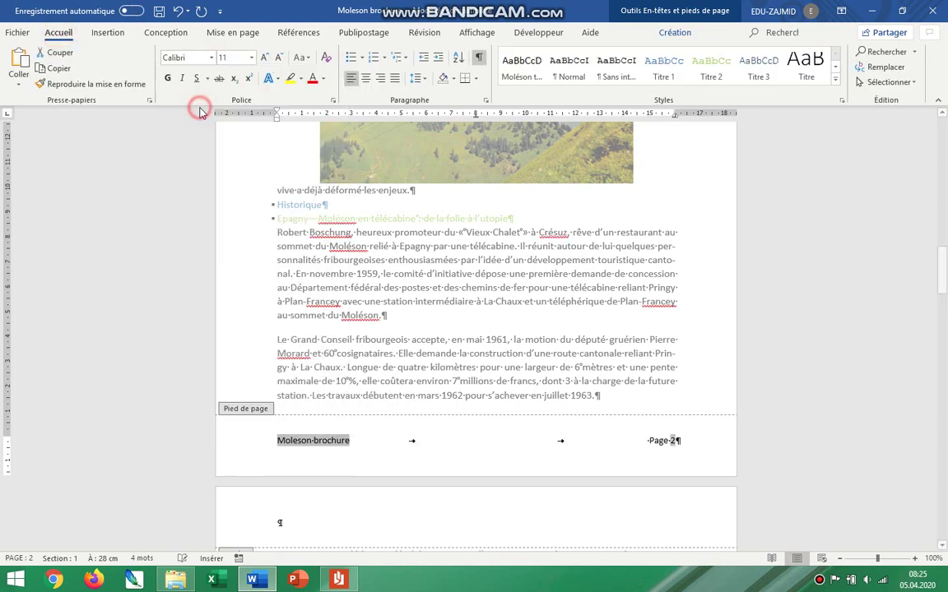
left_click(264, 57)
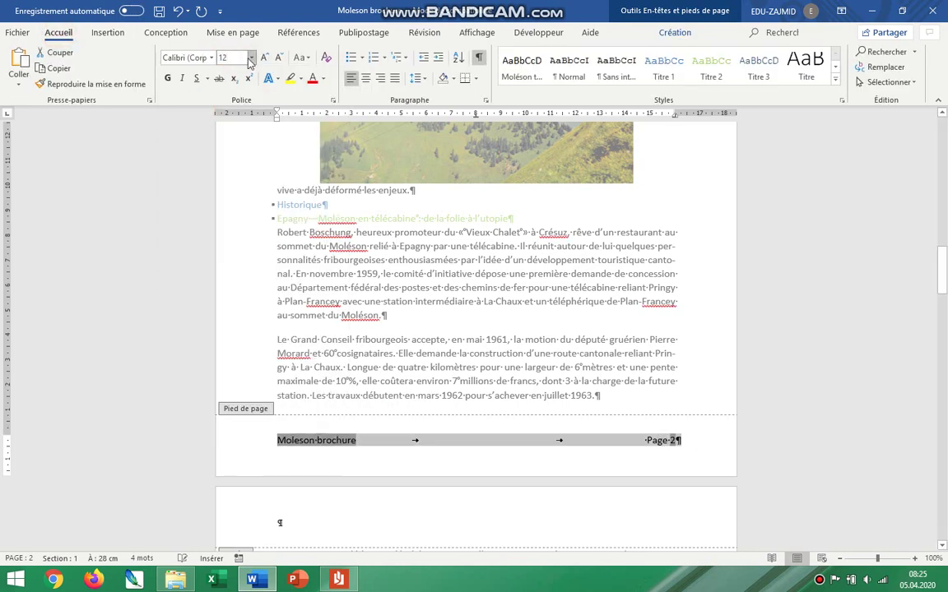
double_click(567, 345)
Read the exam PDF's drop cap requirement for the first paragraph, and return to the brochure in Word.
mouse_move(600, 7)
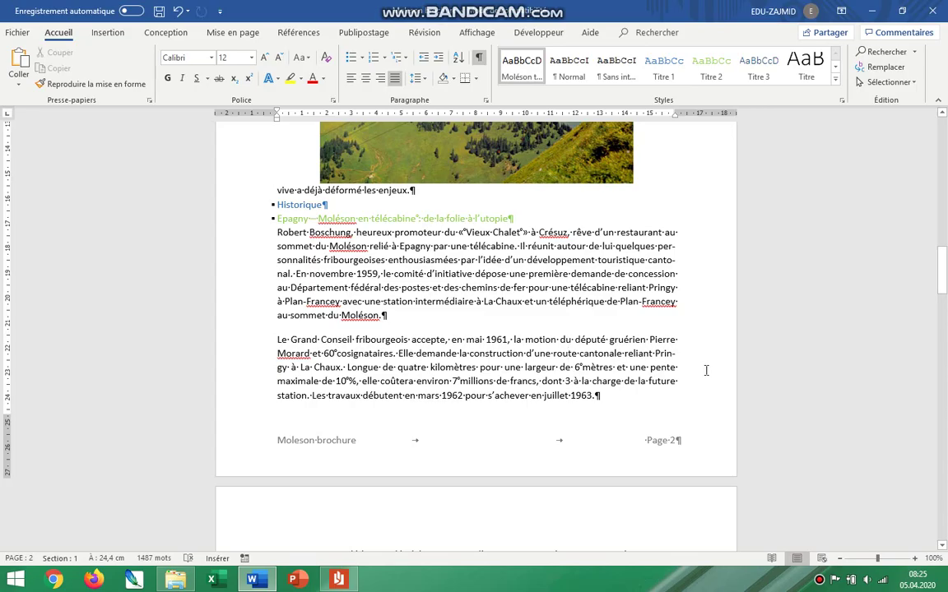
key("alt+Tab")
left_click(411, 328)
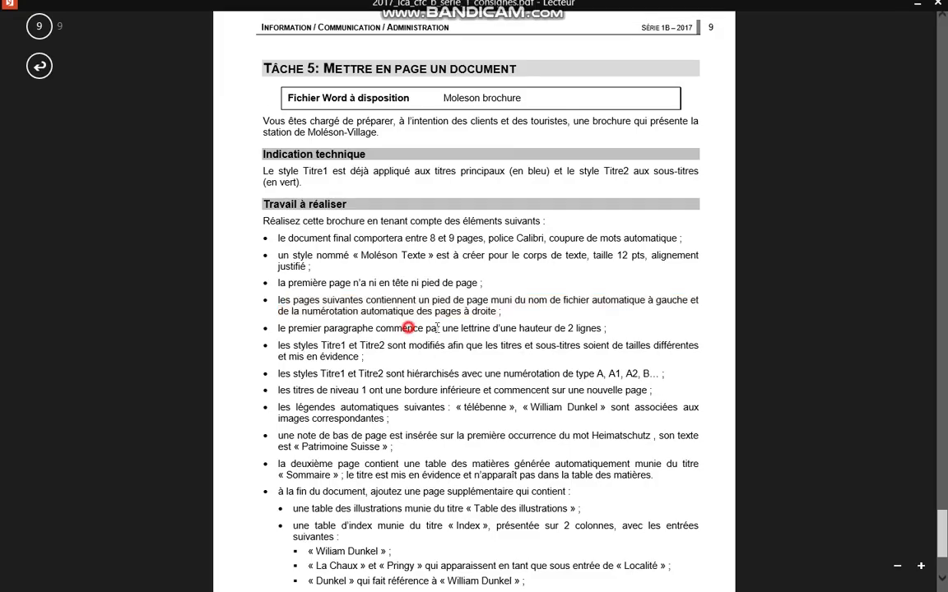
left_click_drag(606, 328, 285, 326)
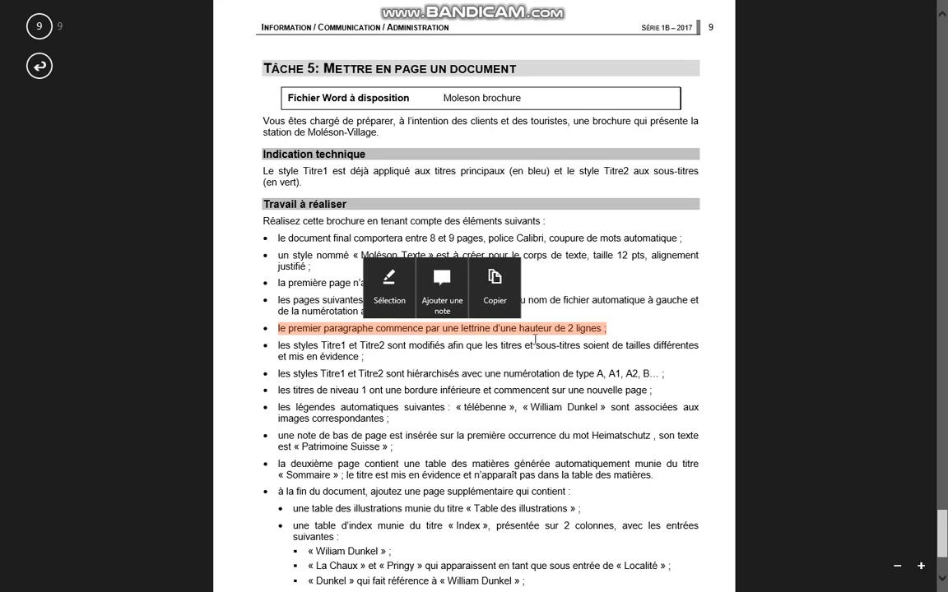
key("alt+Tab")
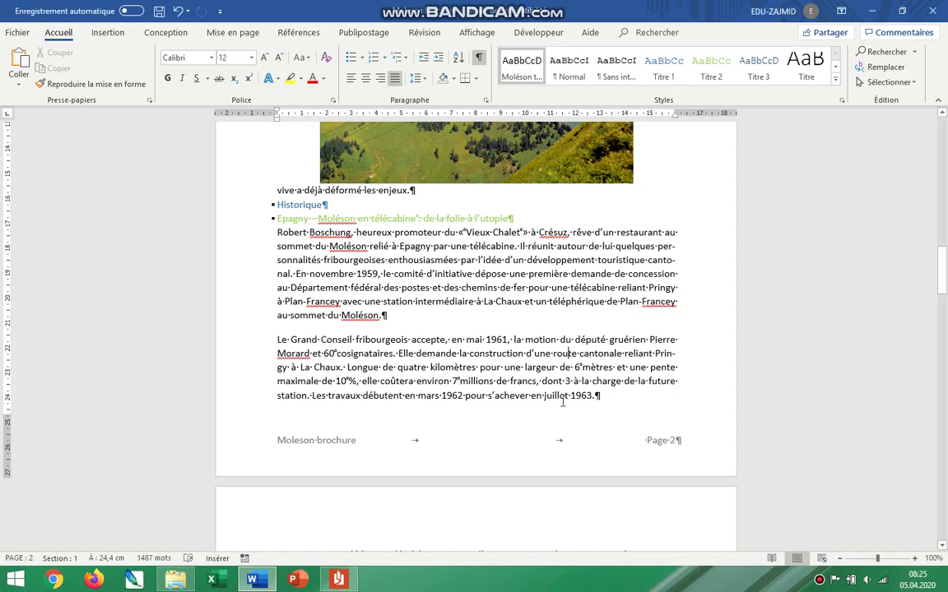
Apply an in-text drop cap with a height of 2 lines to the first paragraph under the "Moléson-Village de l'utopie au réalisme" heading.
scroll(622, 355, "up", 5)
scroll(485, 243, "up", 10)
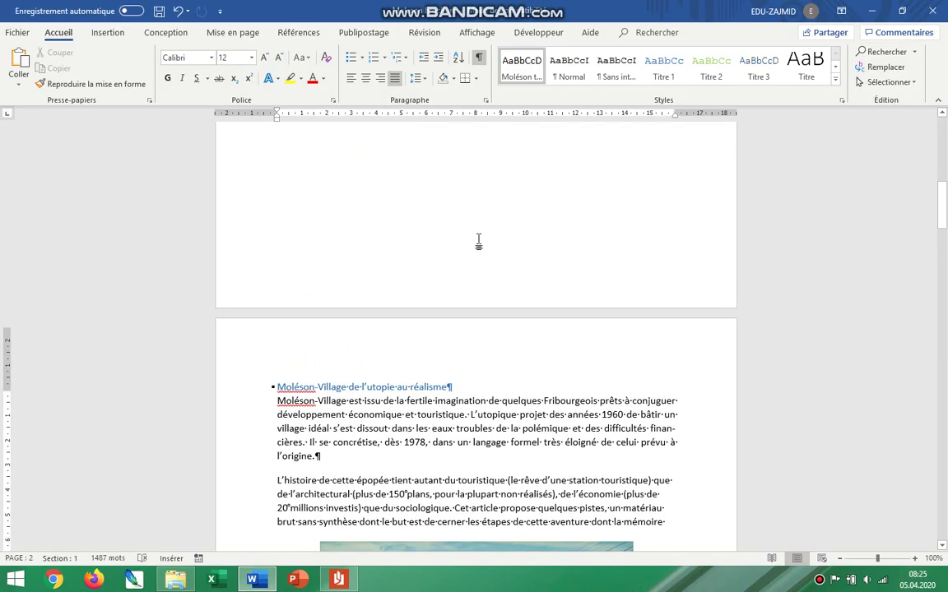
scroll(495, 244, "down", 8)
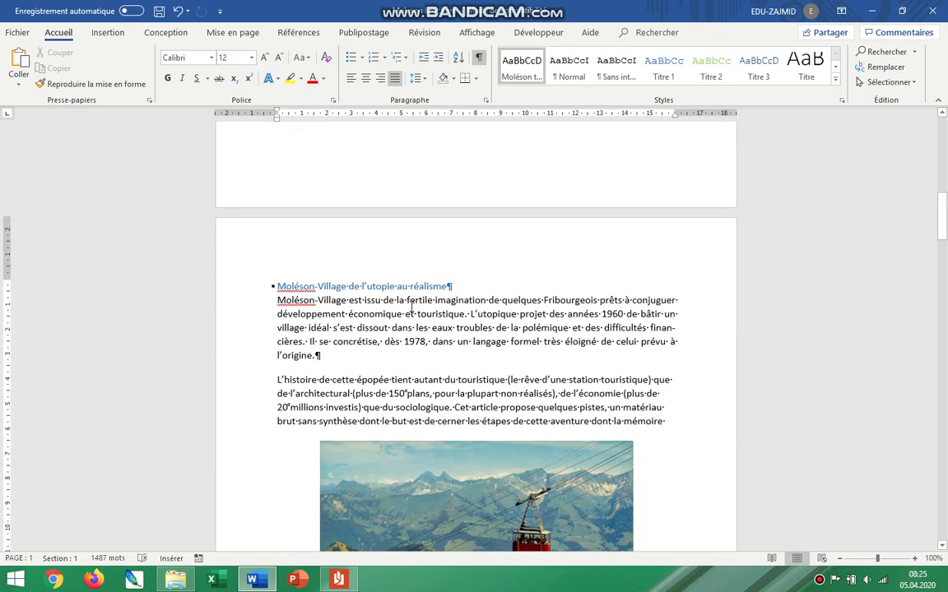
triple_click(305, 346)
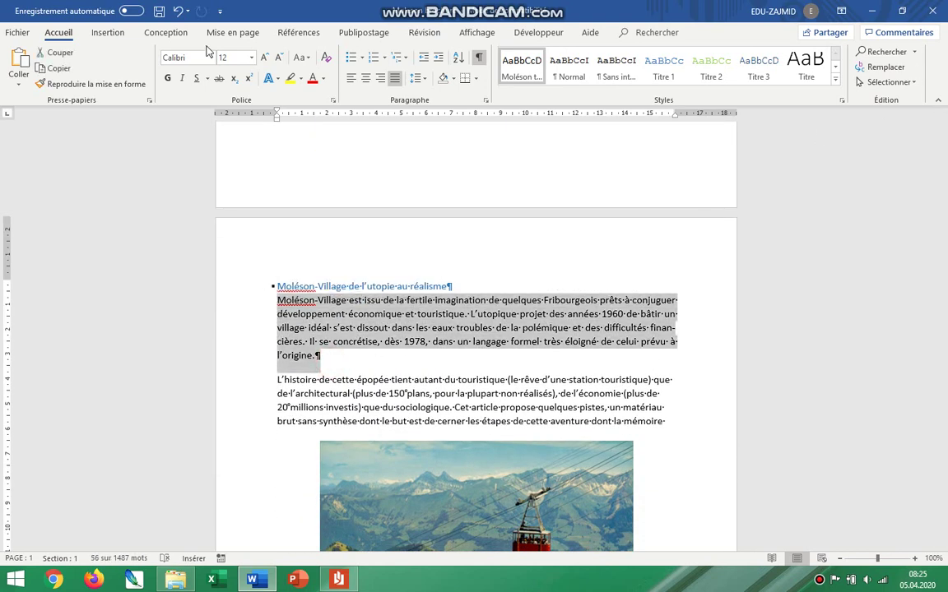
left_click(108, 32)
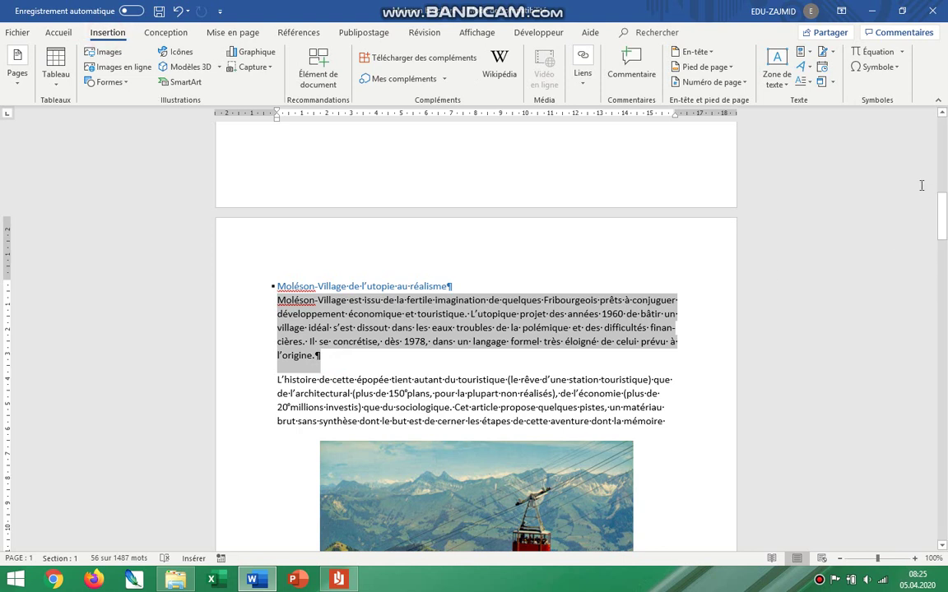
left_click(806, 83)
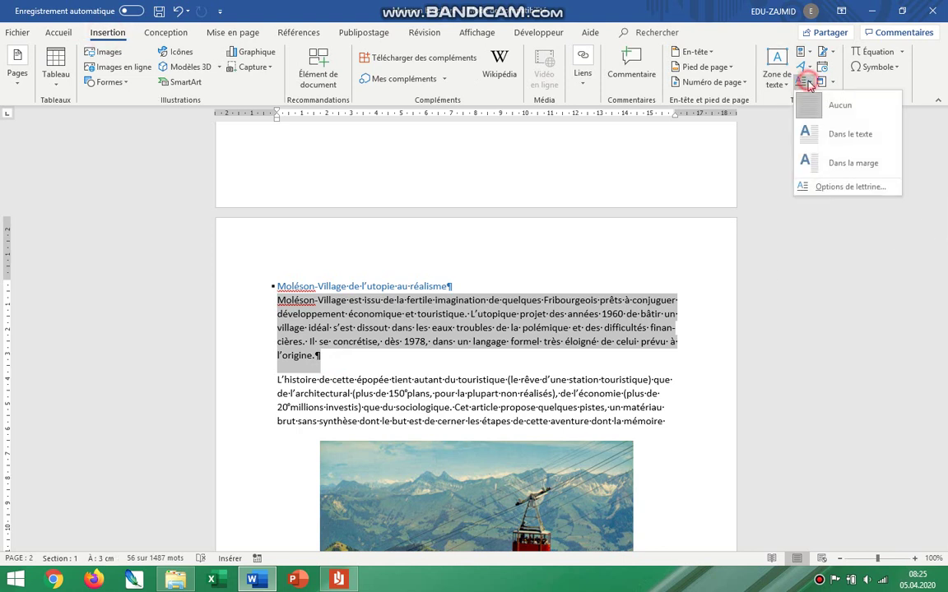
left_click(761, 121)
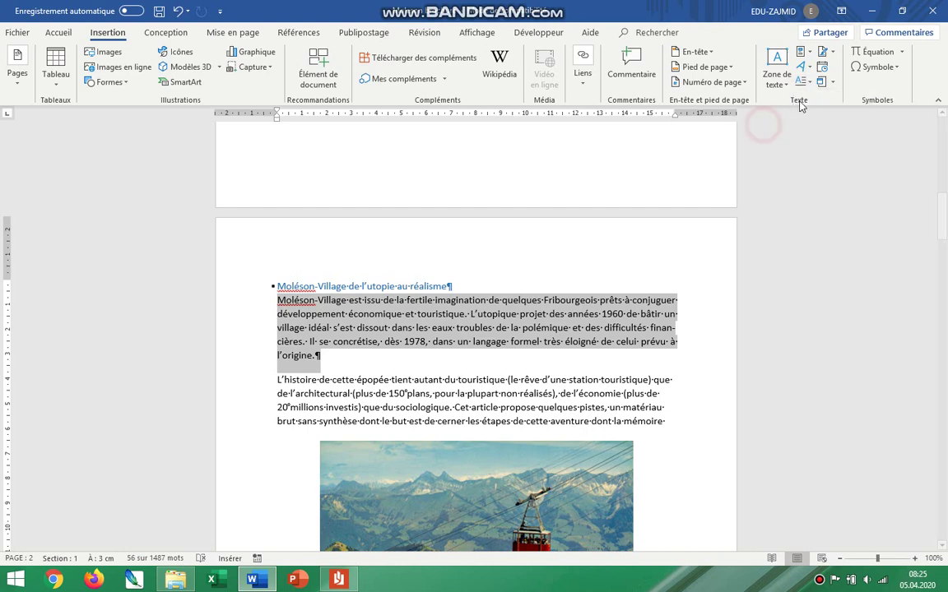
left_click(808, 86)
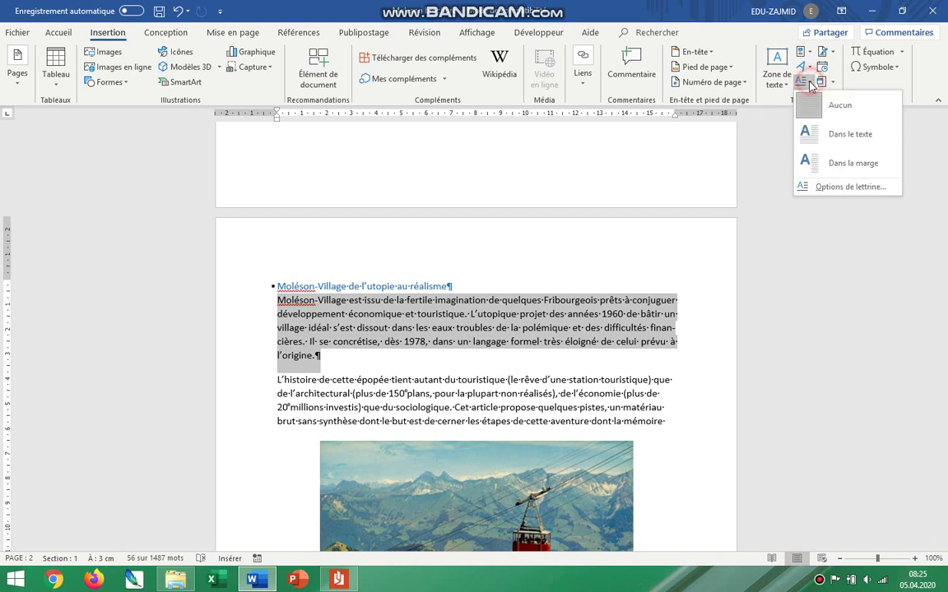
left_click(839, 187)
left_click(477, 234)
double_click(474, 313)
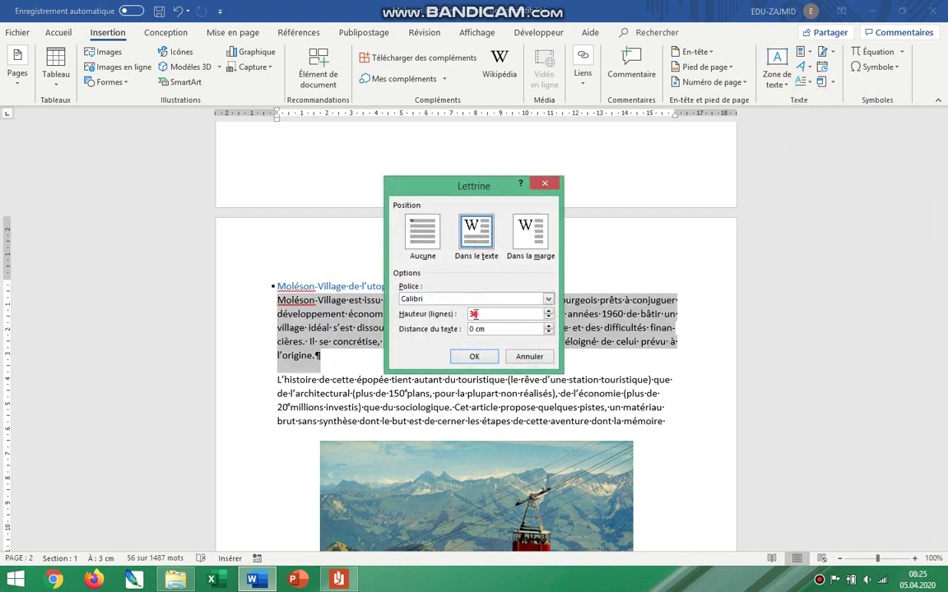
type("2")
left_click(475, 357)
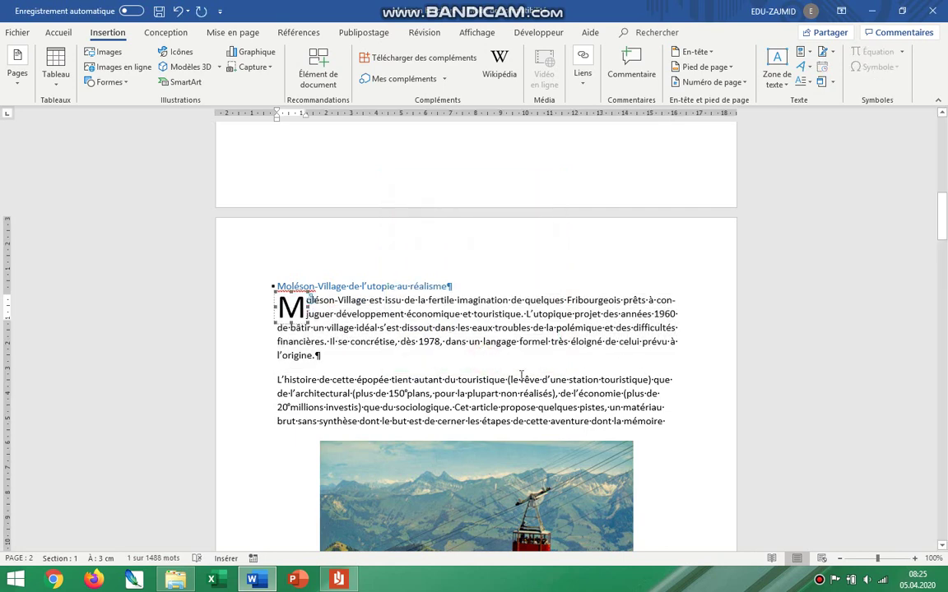
Check the position and line height in the first paragraph's drop cap options, and close them.
left_click(377, 337)
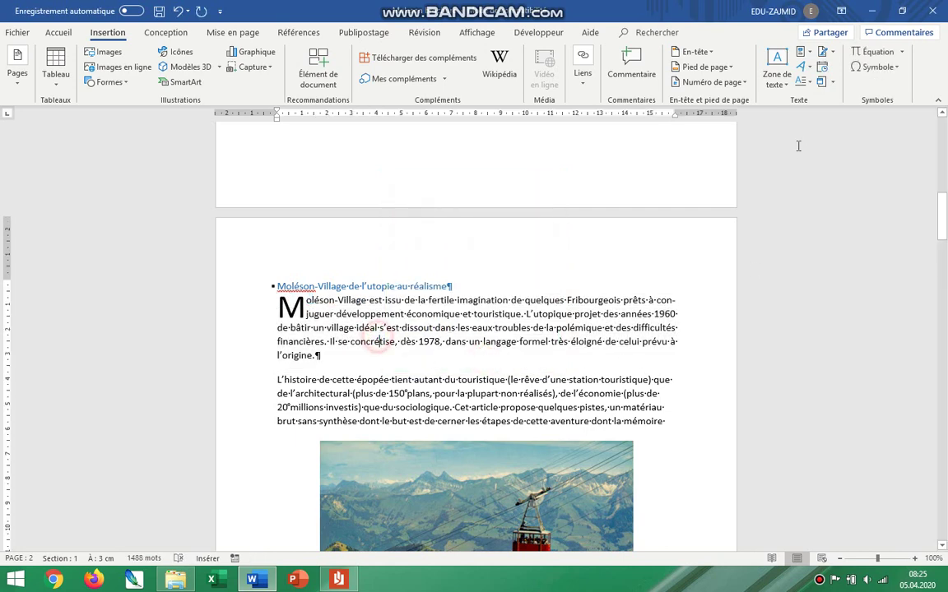
left_click(810, 82)
left_click(822, 187)
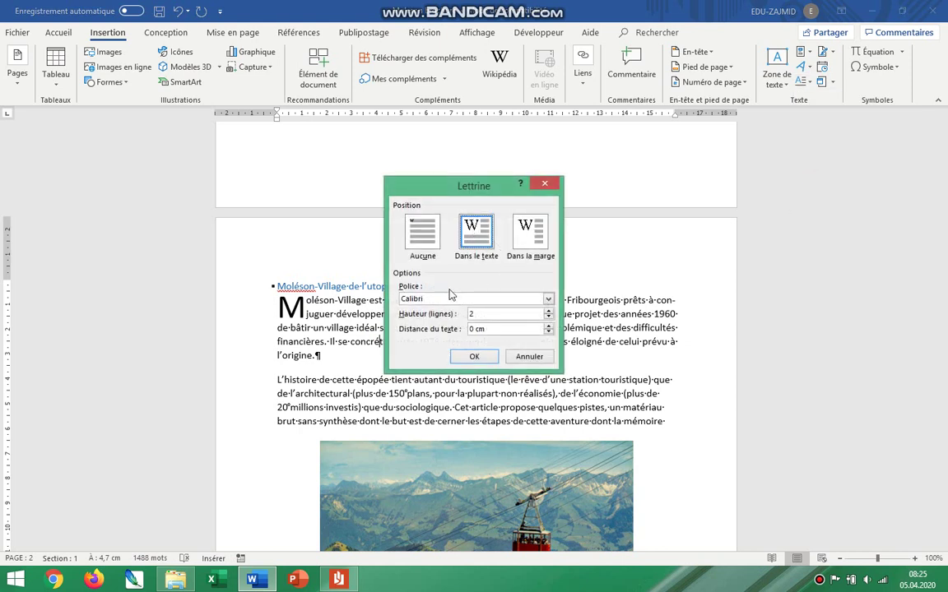
left_click(475, 357)
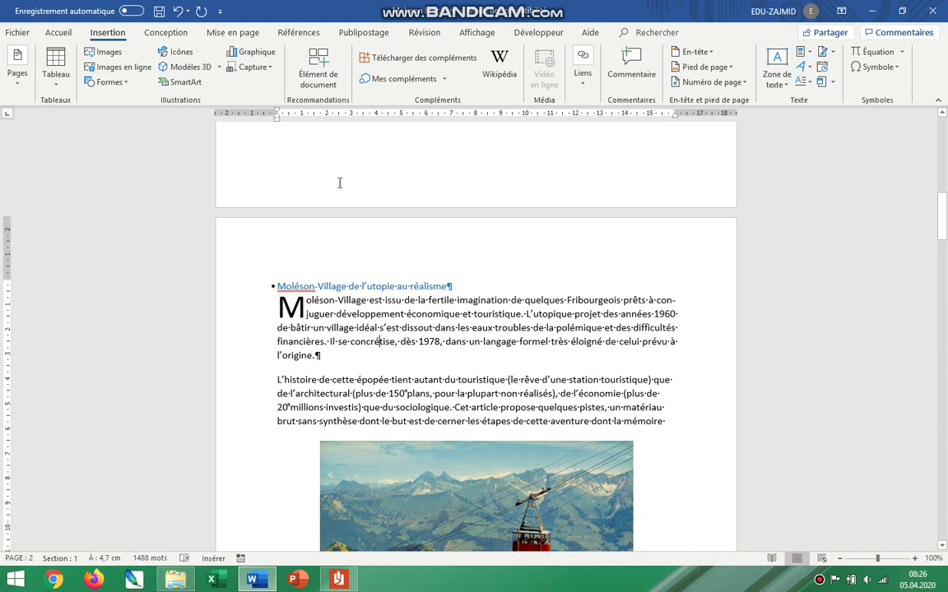
mouse_move(565, 7)
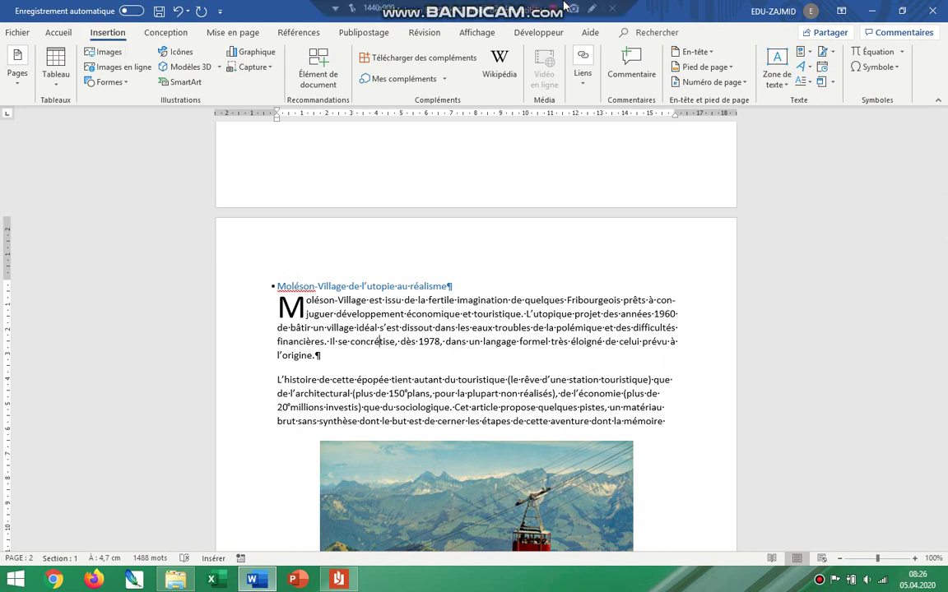